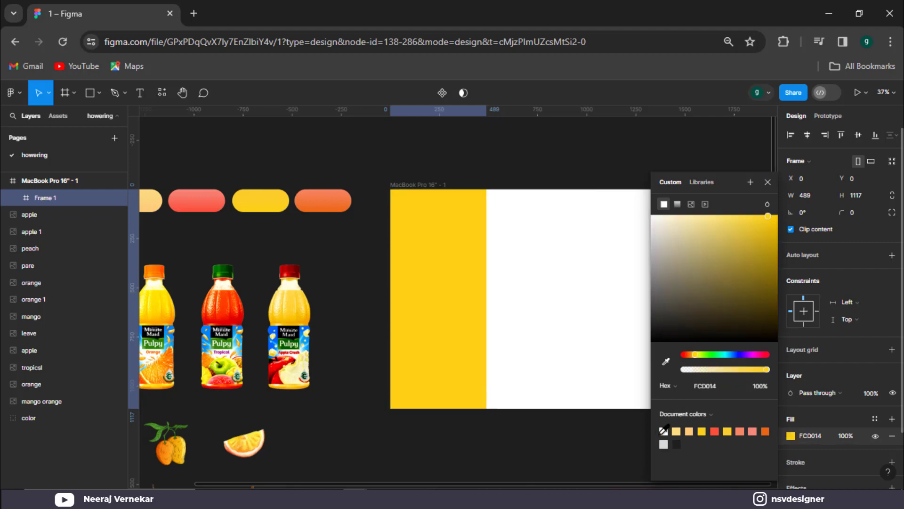
Step: Duplicate the yellow 489 × 1117 frame three times, placing the copies edge to edge in a row
click(553, 434)
click(483, 292)
alt+drag(483, 292, 545, 294)
key(ctrl+d)
key(ctrl+d)
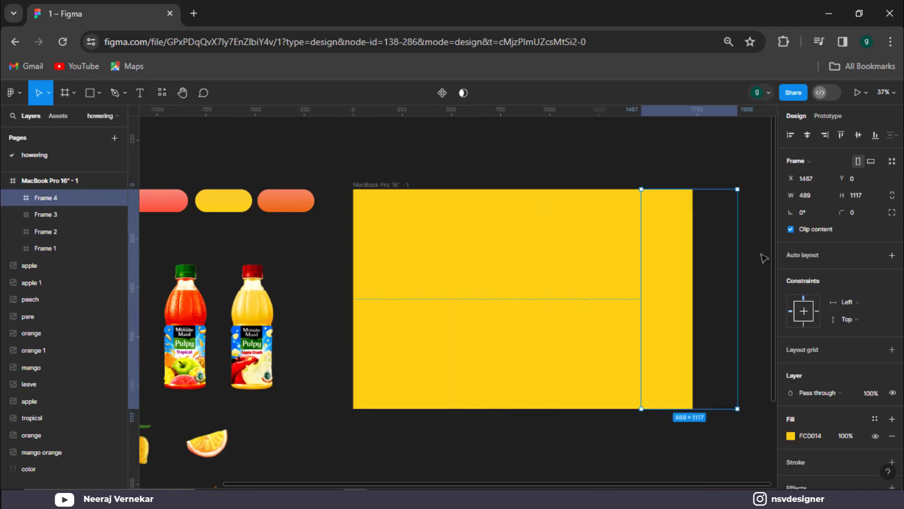
Step: Resize the four yellow frames together to 1728 × 1117 overall so they fit the MacBook Pro frame's width
shift+click(595, 300)
shift+click(495, 304)
shift+click(408, 305)
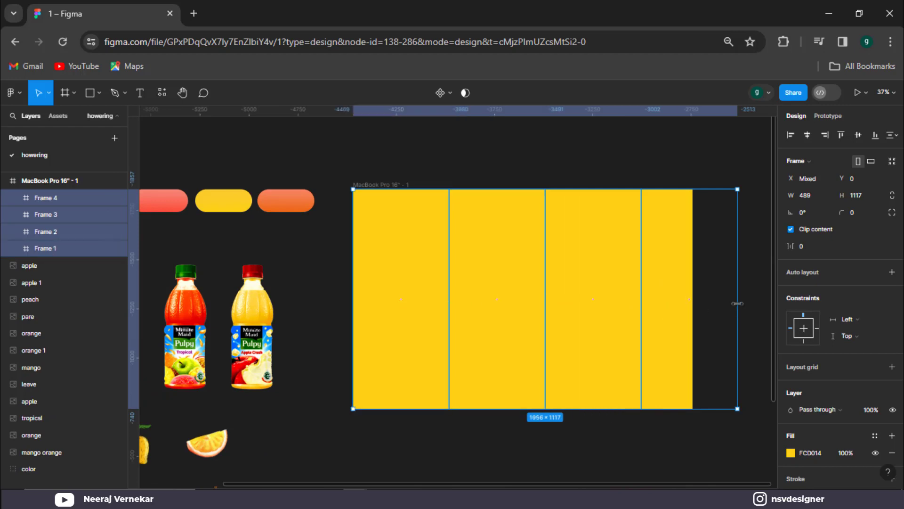
drag(737, 303, 694, 304)
scroll(731, 320, down, 2)
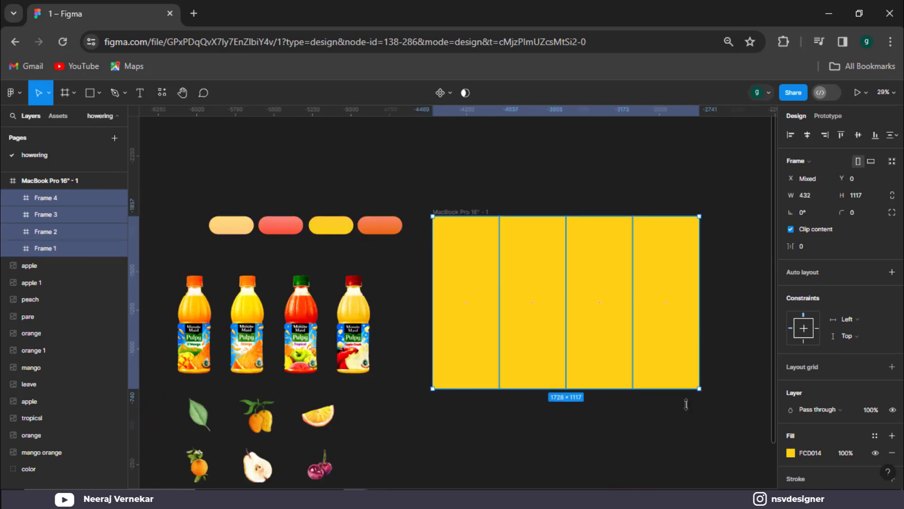
Step: Move the four yellow frames out of the MacBook Pro frame to directly below it, keeping the left edges aligned
scroll(663, 352, down, 2)
drag(602, 303, 607, 485)
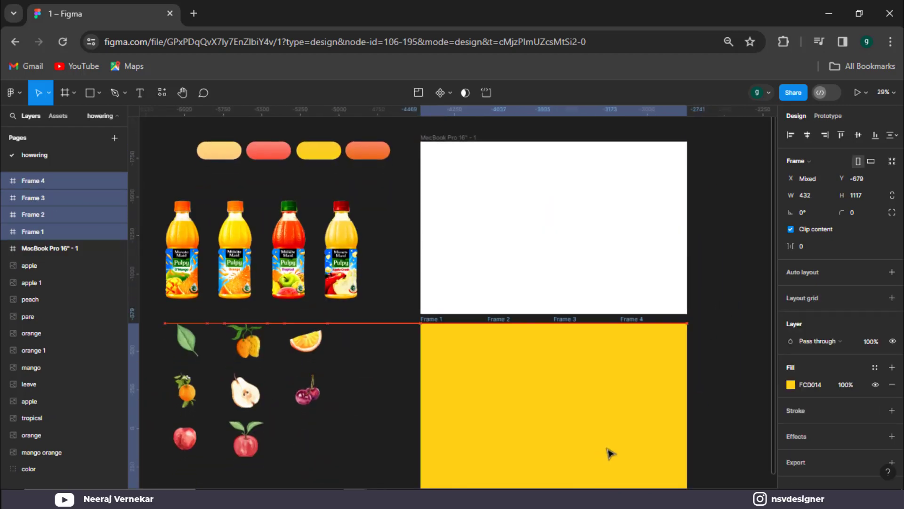
scroll(666, 420, down, 3)
click(296, 377)
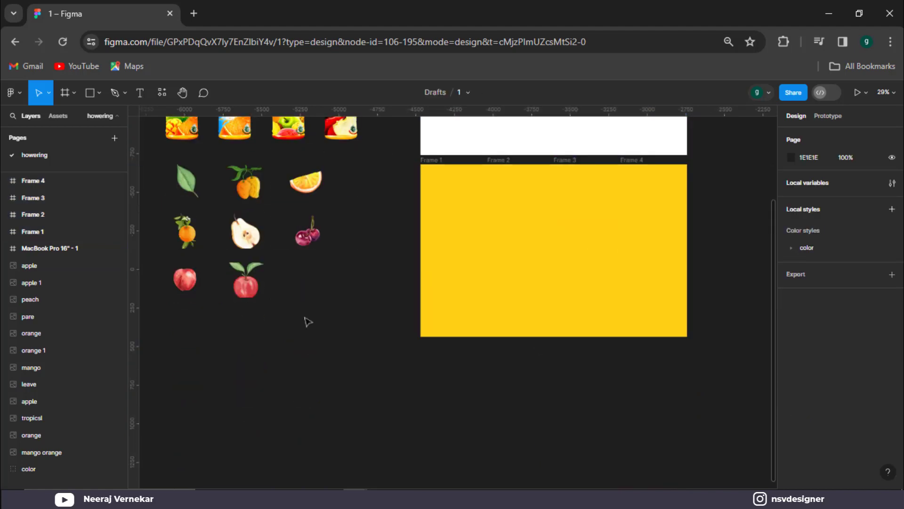
Step: Move the four juice bottles together to the empty canvas below the fruit images
scroll(308, 322, up, 2)
drag(379, 201, 158, 118)
drag(232, 199, 308, 466)
Step: Place the O'Mango bottle in Frame 1, Apple Crush in Frame 2, Orange in Frame 3 and Tropical in Frame 4
click(249, 423)
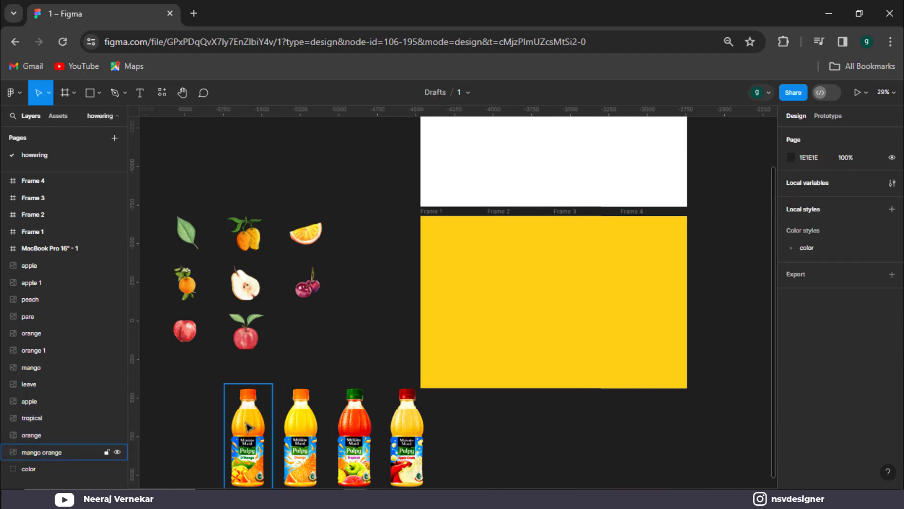
drag(249, 424, 452, 297)
drag(302, 440, 585, 313)
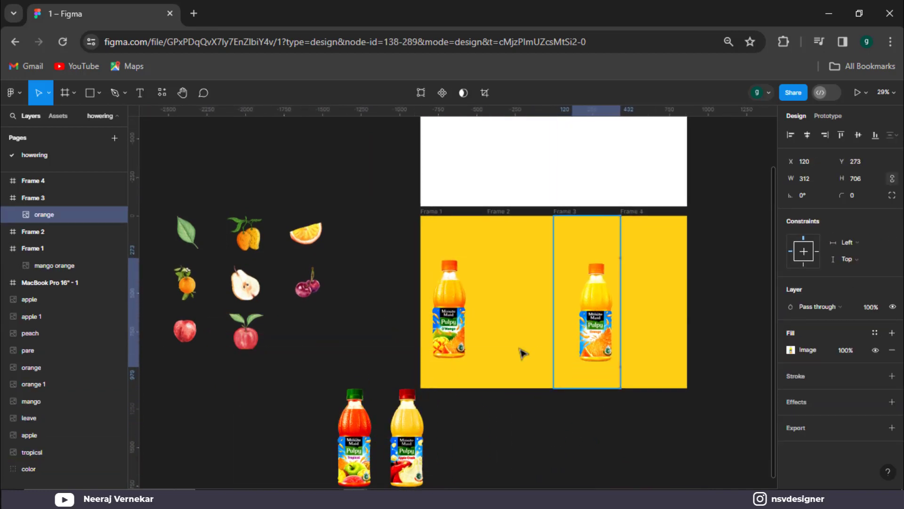
drag(349, 460, 651, 316)
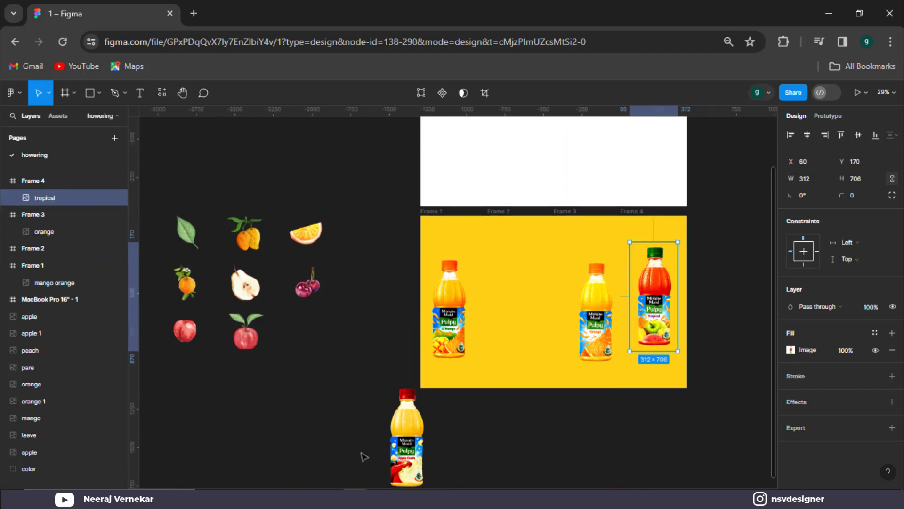
drag(398, 460, 511, 341)
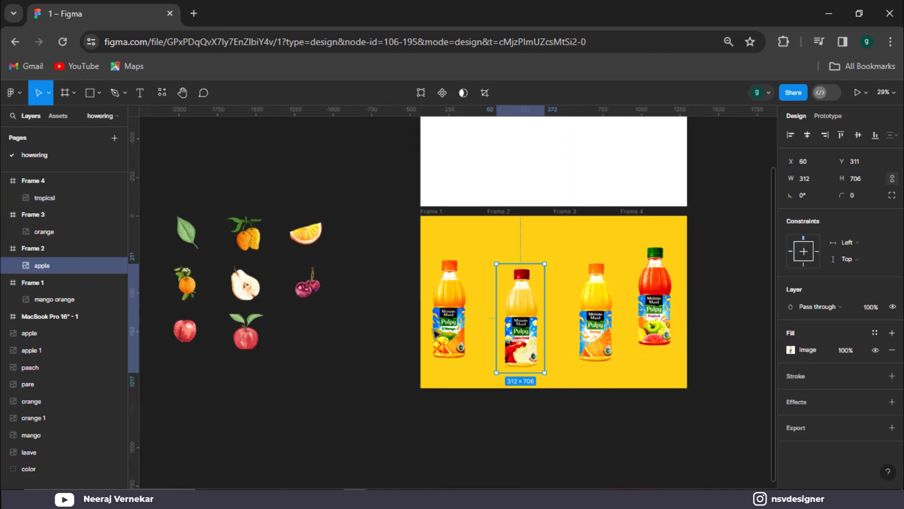
click(451, 339)
drag(729, 420, 359, 288)
mouse_move(537, 304)
mouse_down()
mouse_move(534, 322)
mouse_move(536, 298)
mouse_up()
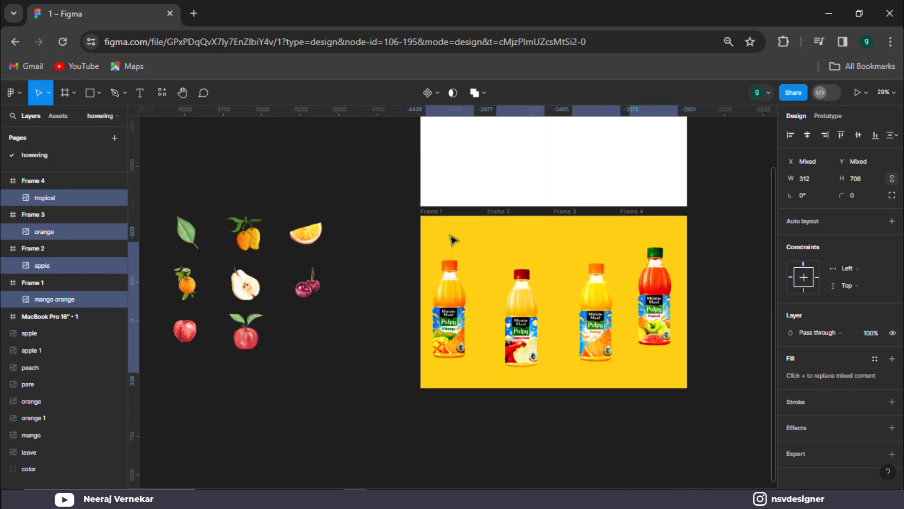
shift+click(433, 221)
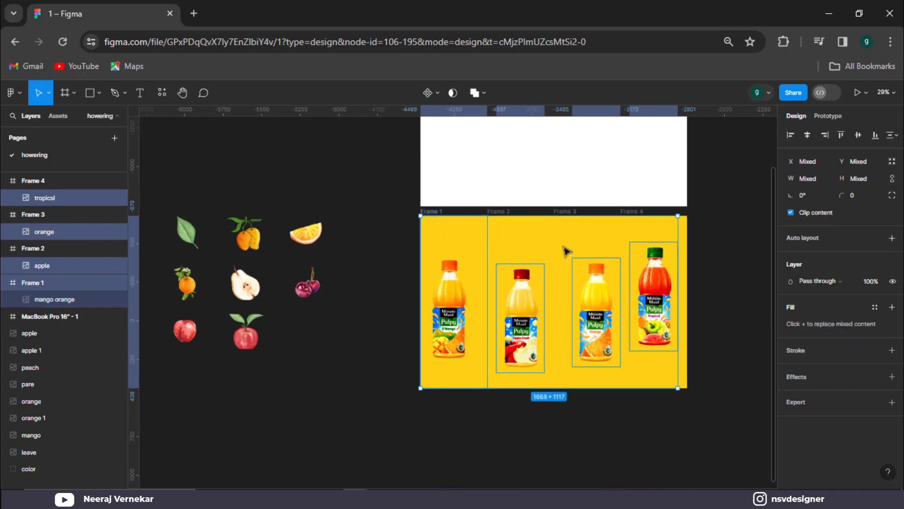
scroll(563, 253, up, 2)
drag(352, 202, 733, 210)
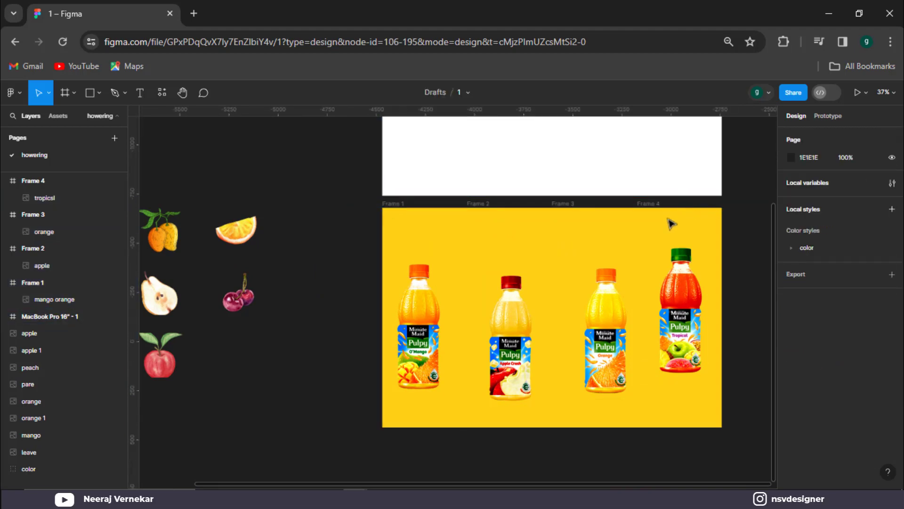
click(647, 204)
shift+click(574, 204)
shift+click(473, 204)
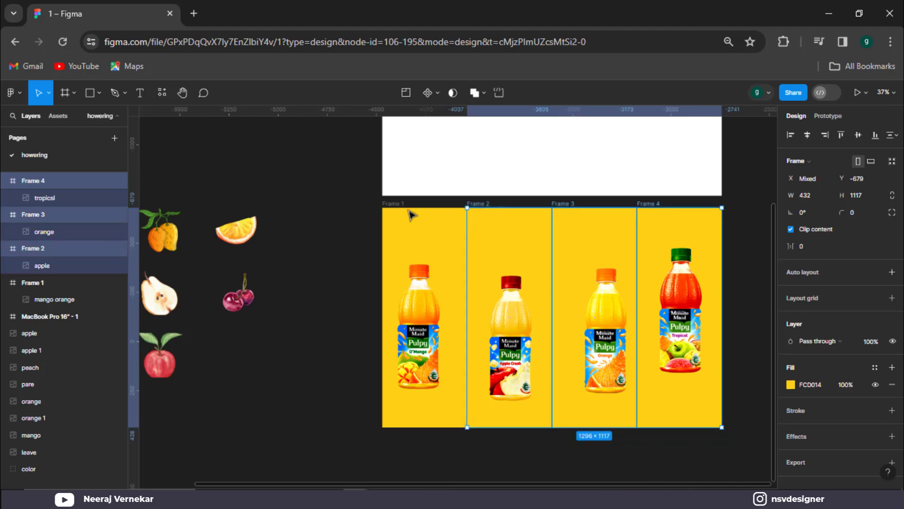
shift+click(390, 204)
shift+click(420, 325)
shift+click(512, 350)
shift+click(605, 325)
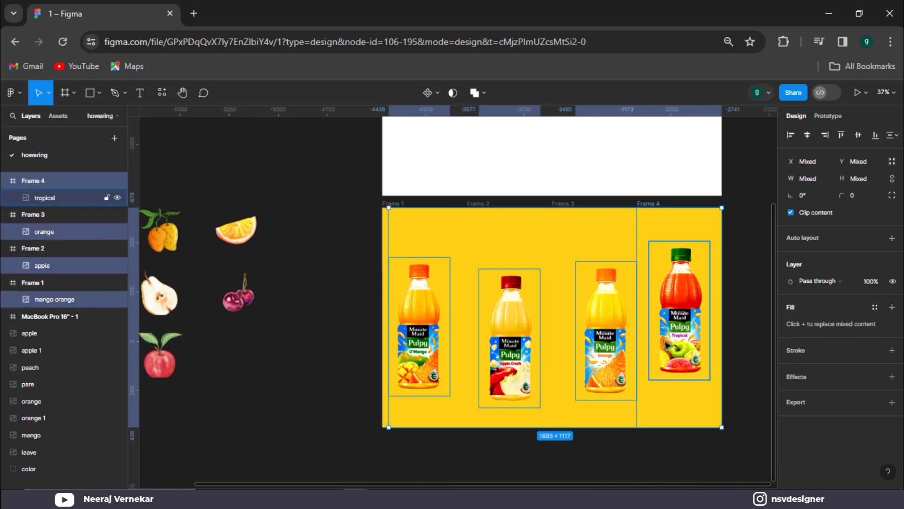
shift+click(696, 327)
drag(692, 304, 689, 334)
key(ctrl+z)
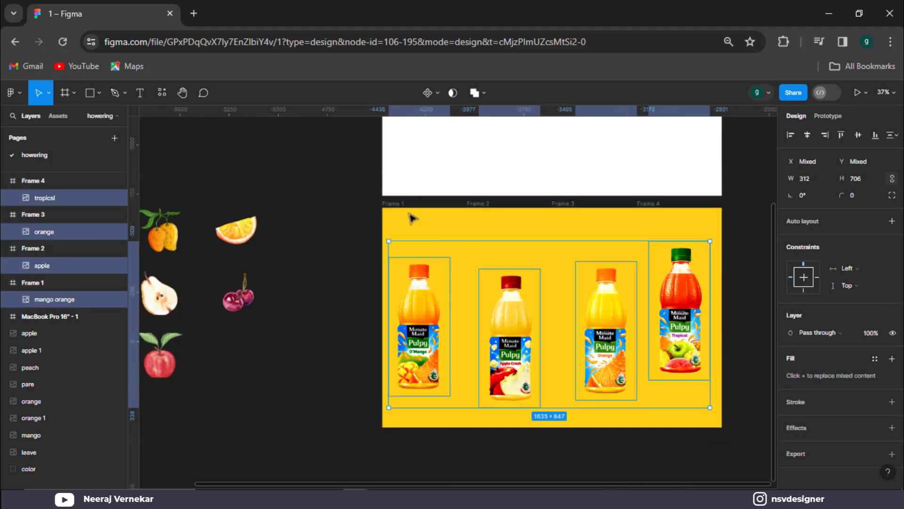
Step: Move the four bottle frames together straight down to Y -375, leaving a wider gap below the MacBook Pro frame
shift+click(403, 204)
shift+click(487, 204)
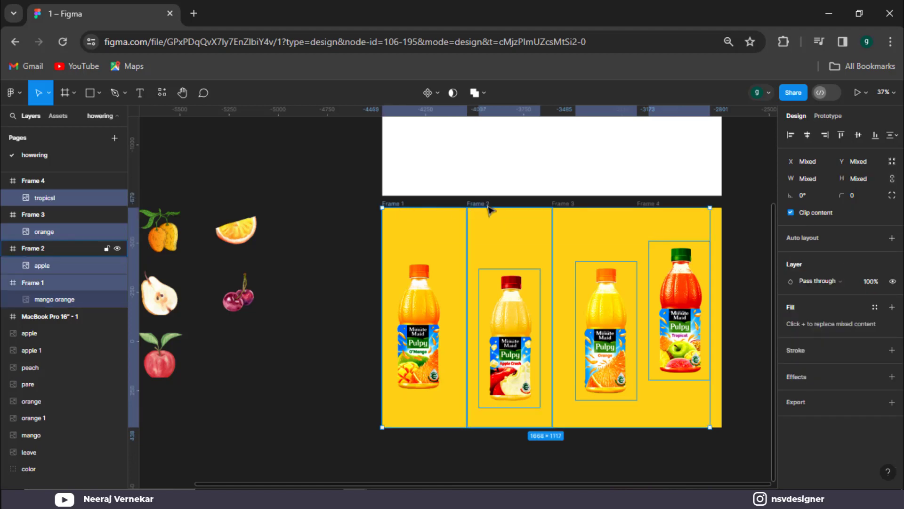
shift+click(561, 204)
shift+click(654, 206)
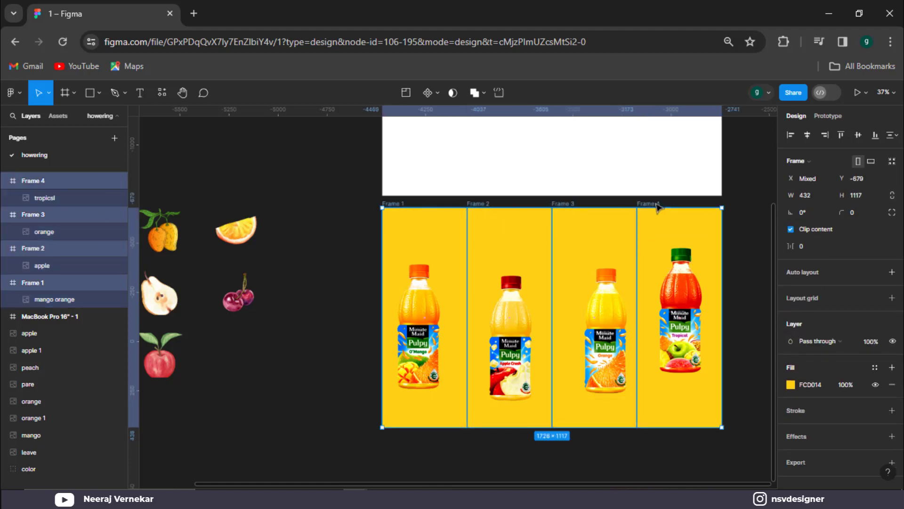
drag(654, 206, 650, 262)
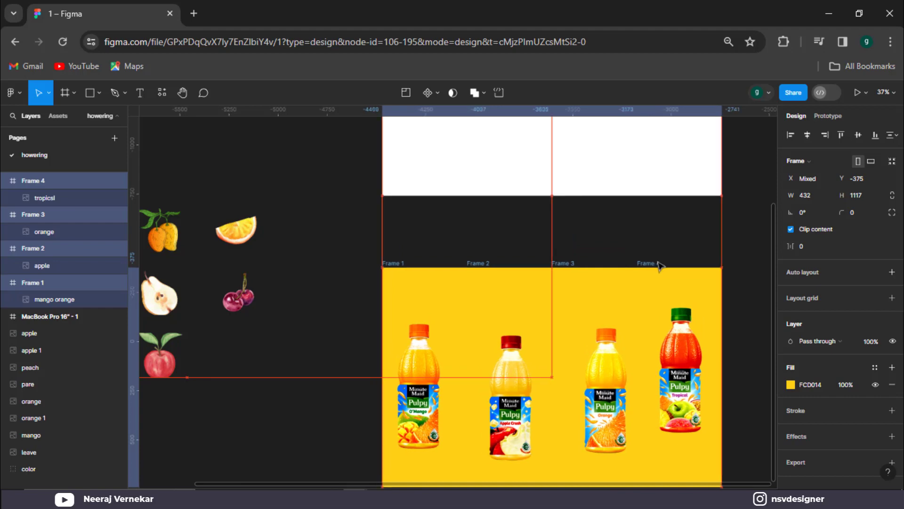
scroll(645, 235, down, 1)
click(686, 213)
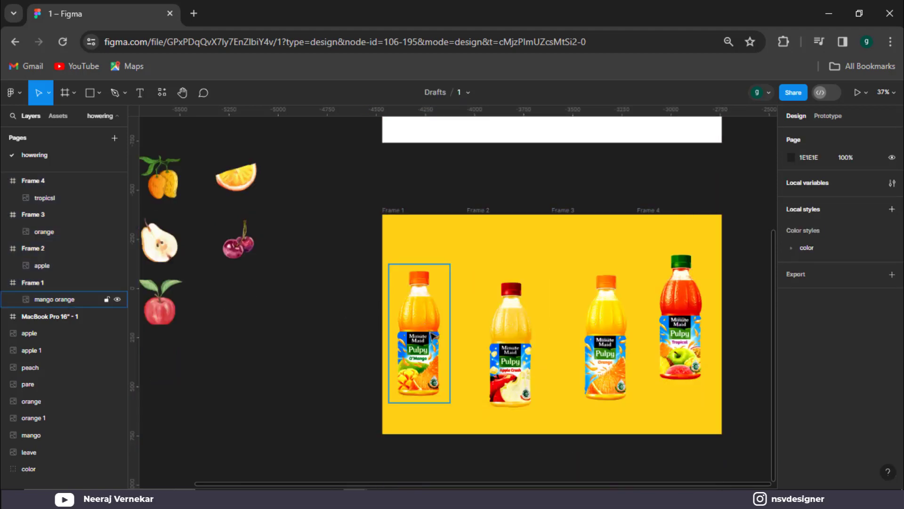
Step: Center the O'Mango bottle in Frame 1 both horizontally and vertically, and center the Apple Crush bottle vertically in Frame 2
click(385, 210)
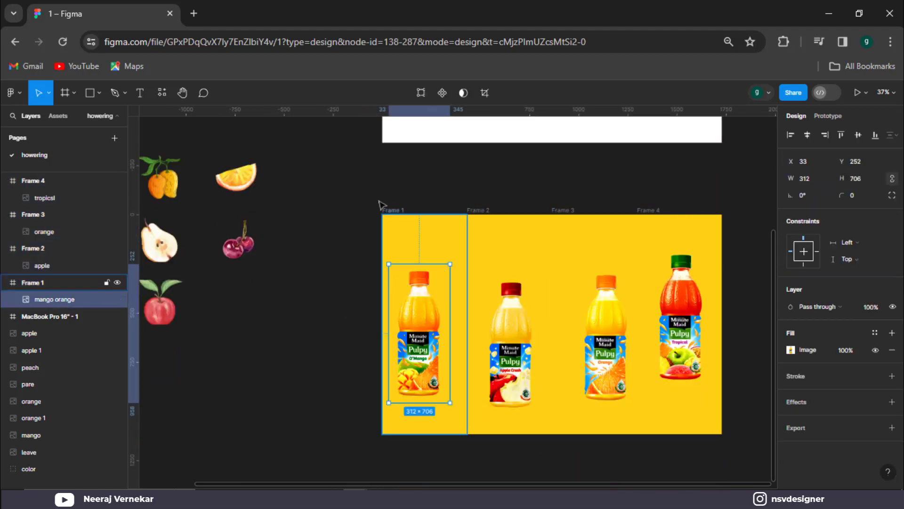
click(809, 137)
click(857, 135)
click(523, 292)
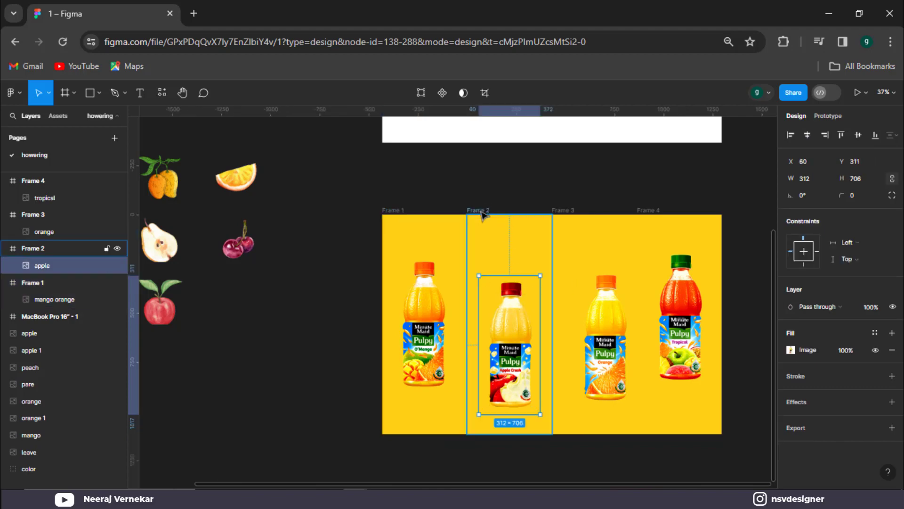
click(482, 212)
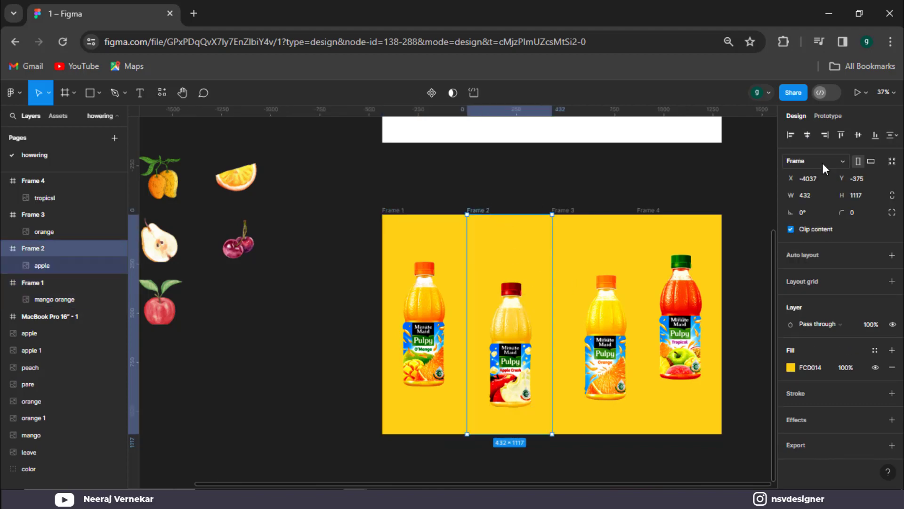
click(857, 136)
Step: Center the Orange bottle in Frame 3 both horizontally and vertically, and center the Tropical bottle vertically in Frame 4
click(606, 329)
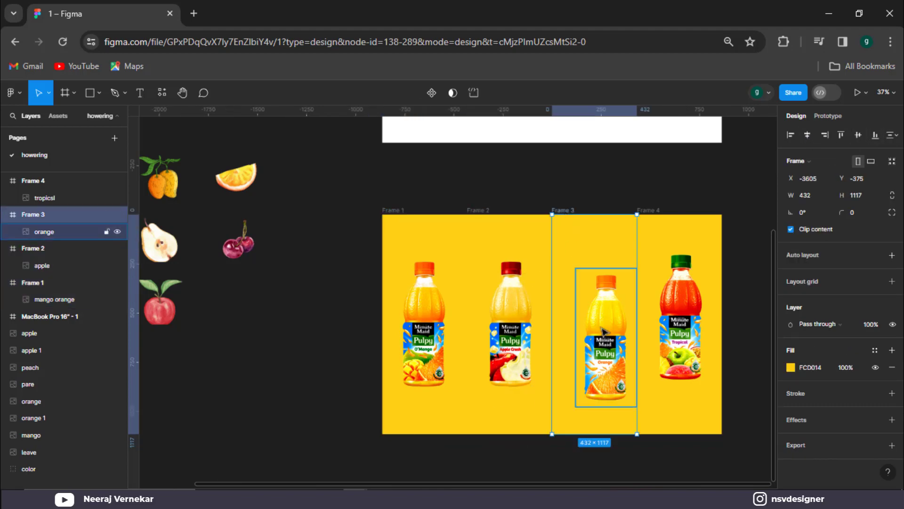
click(808, 135)
click(859, 135)
click(678, 410)
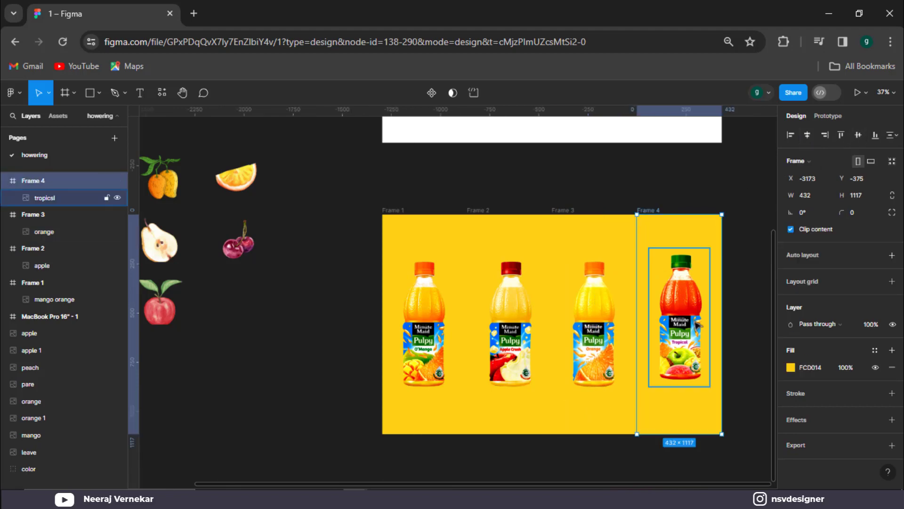
click(680, 330)
click(857, 136)
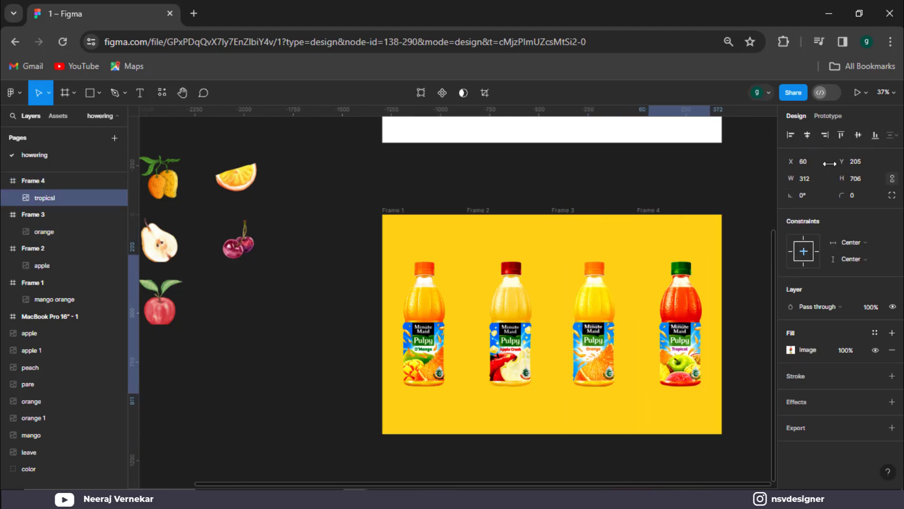
key(Escape)
Step: Move the color swatch group into the gap between the MacBook Pro frame and the four bottle frames
scroll(503, 298, left, 2)
scroll(452, 285, down, 3)
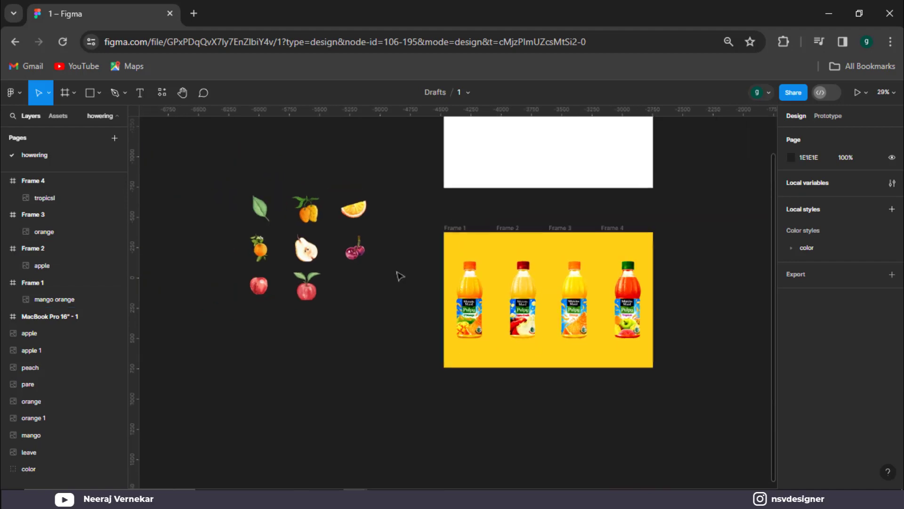
scroll(410, 221, up, 3)
drag(408, 215, 253, 150)
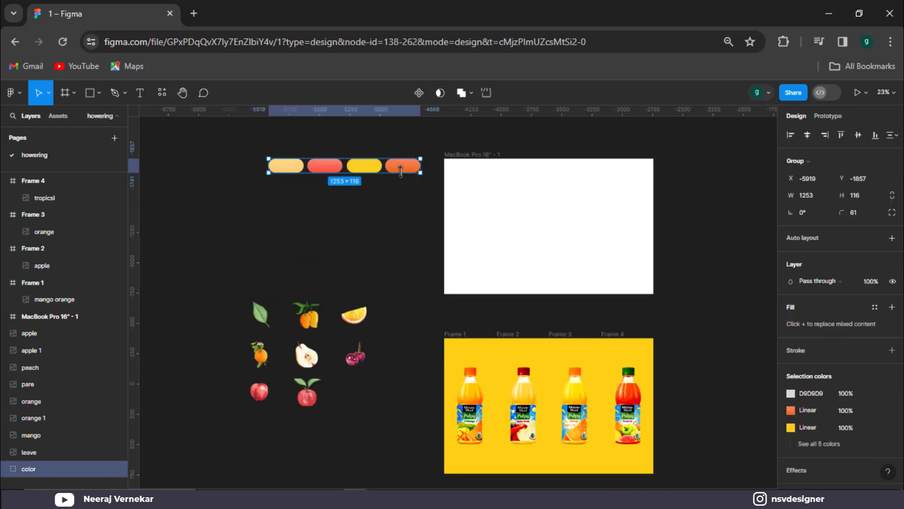
drag(403, 167, 583, 295)
scroll(513, 282, down, 3)
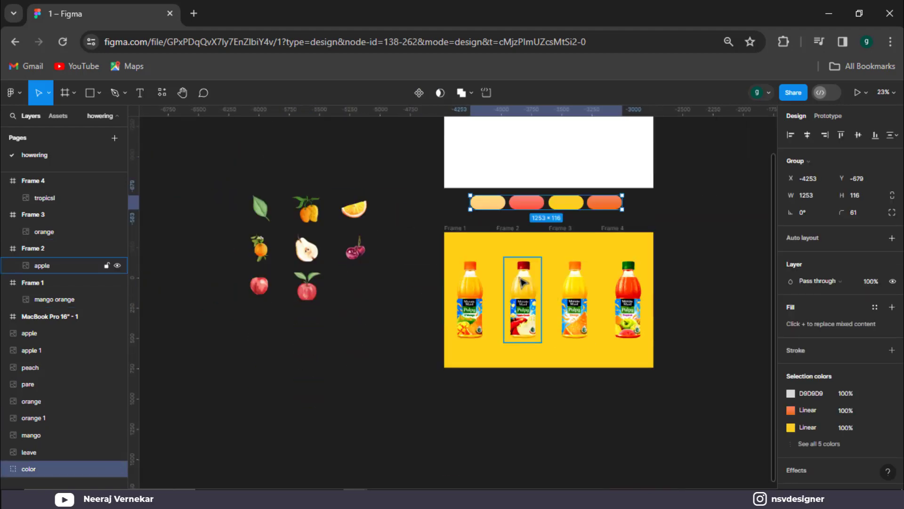
Step: Ungroup the color swatch group into its separate rounded rectangles
scroll(513, 282, up, 1)
scroll(513, 283, up, 3)
scroll(497, 264, right, 2)
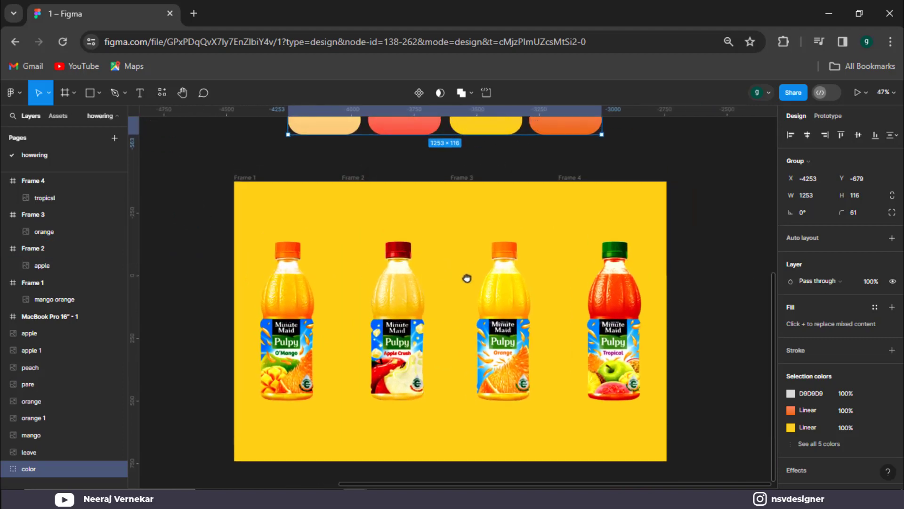
click(766, 202)
click(317, 136)
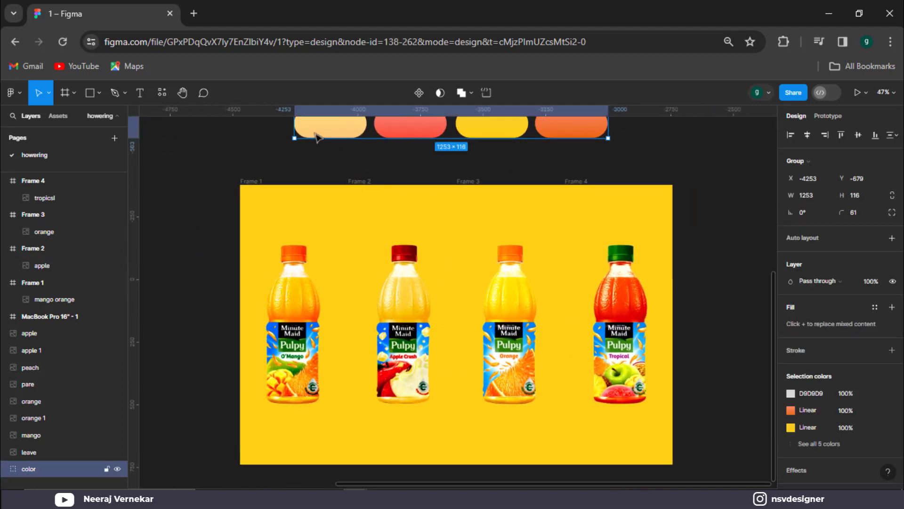
right_click(347, 145)
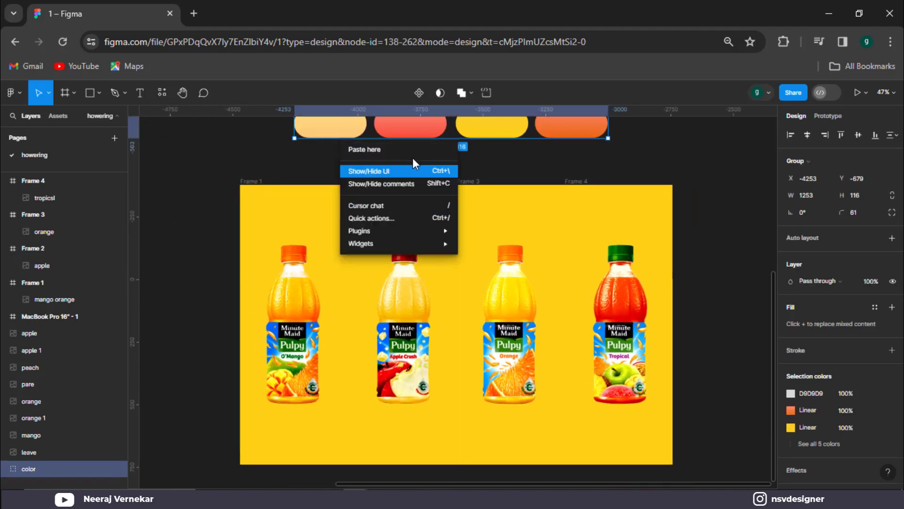
click(567, 154)
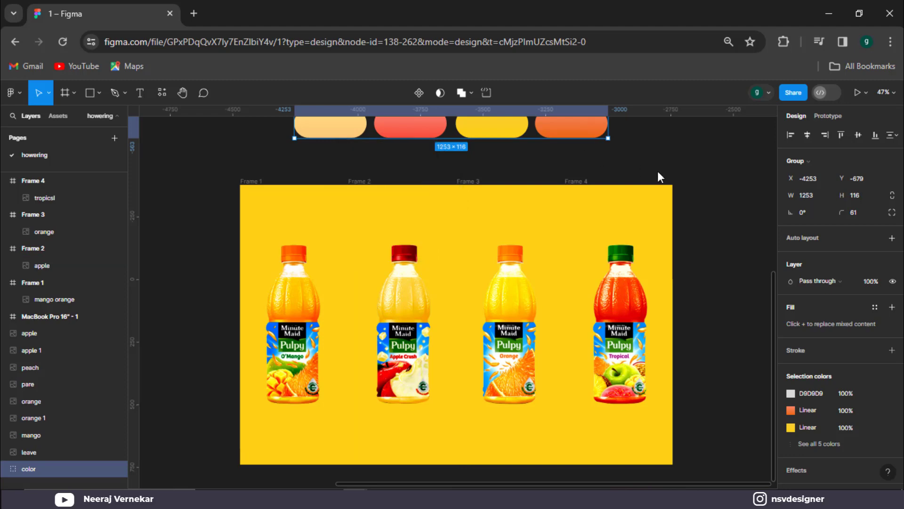
click(658, 171)
scroll(701, 153, up, 2)
Step: Copy the pale orange swatch's linear gradient fill and paste it onto Frame 1 above the yellow fill
click(306, 180)
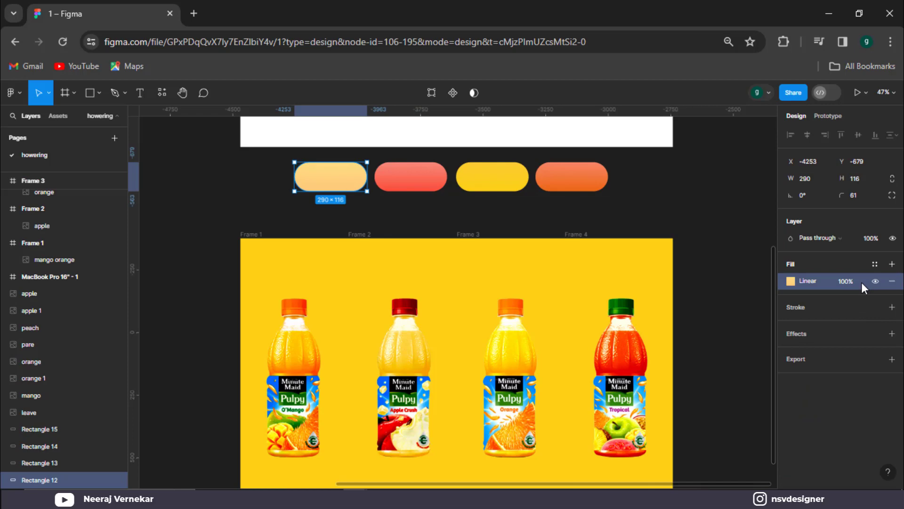
key(super+space)
click(283, 258)
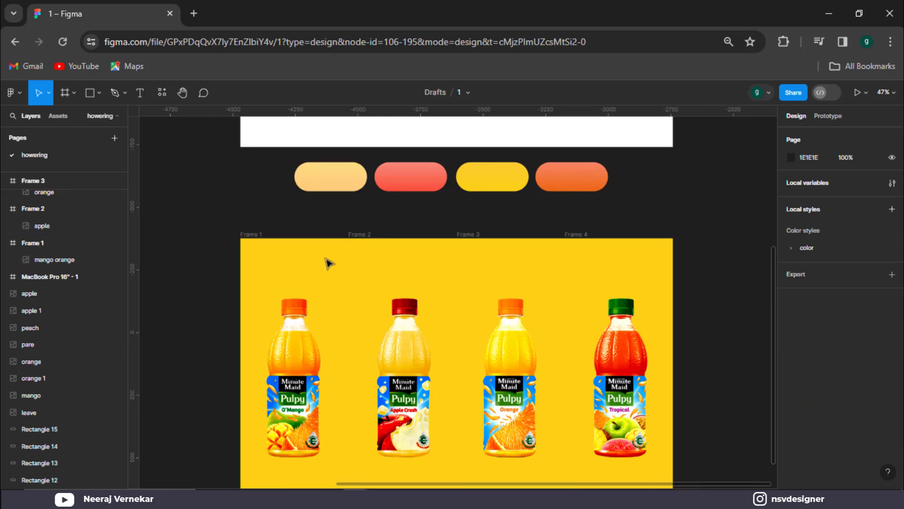
click(263, 241)
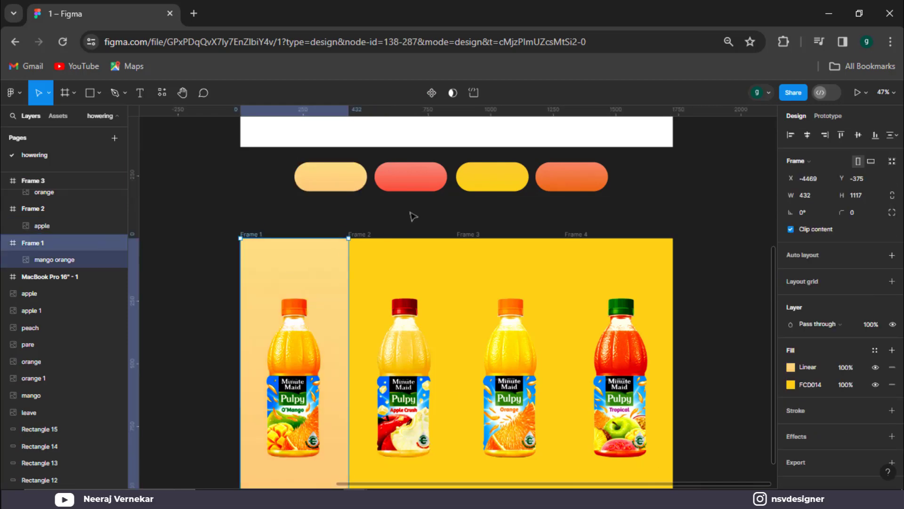
Step: Copy the red swatch's linear gradient fill onto Frame 2 and the yellow swatch's linear gradient fill onto Frame 3
click(420, 189)
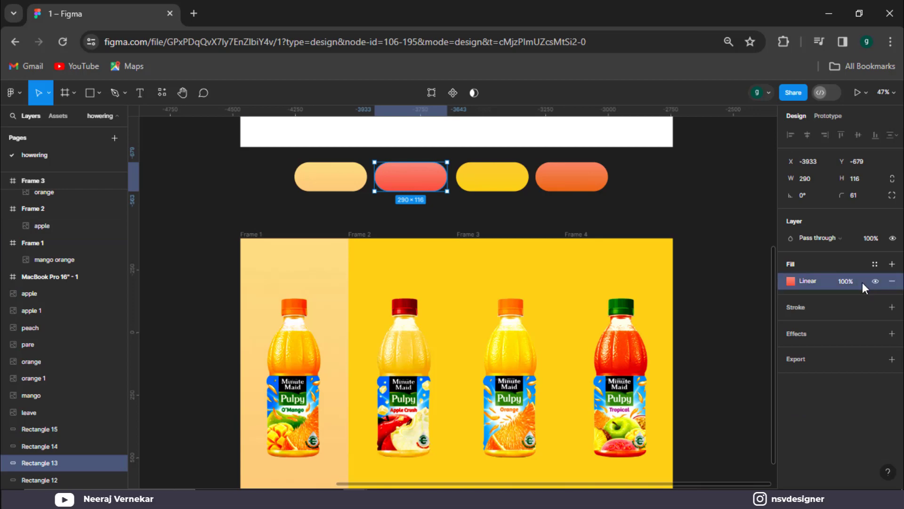
click(438, 264)
key(ctrl+v)
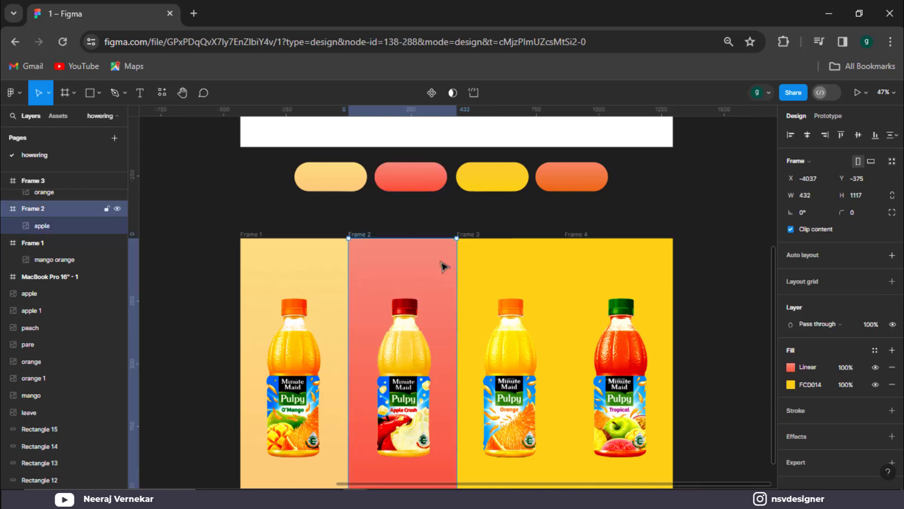
click(525, 189)
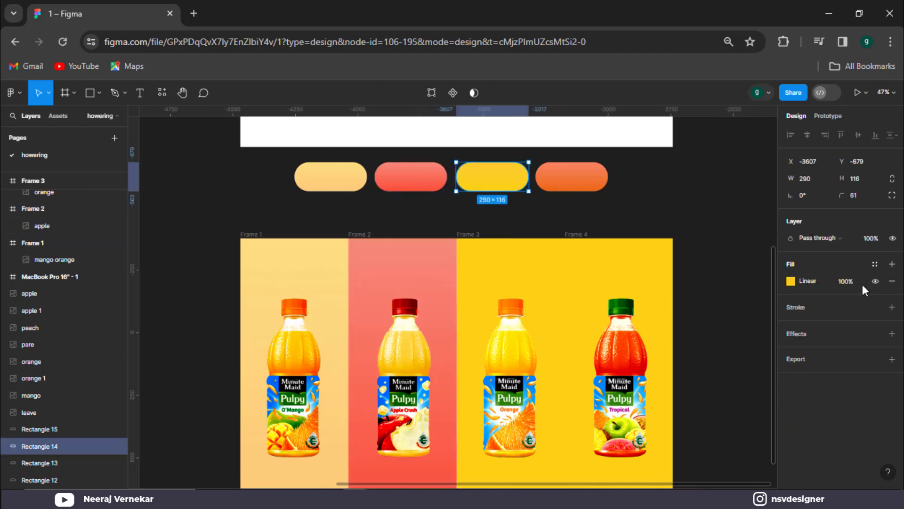
click(476, 237)
key(ctrl+v)
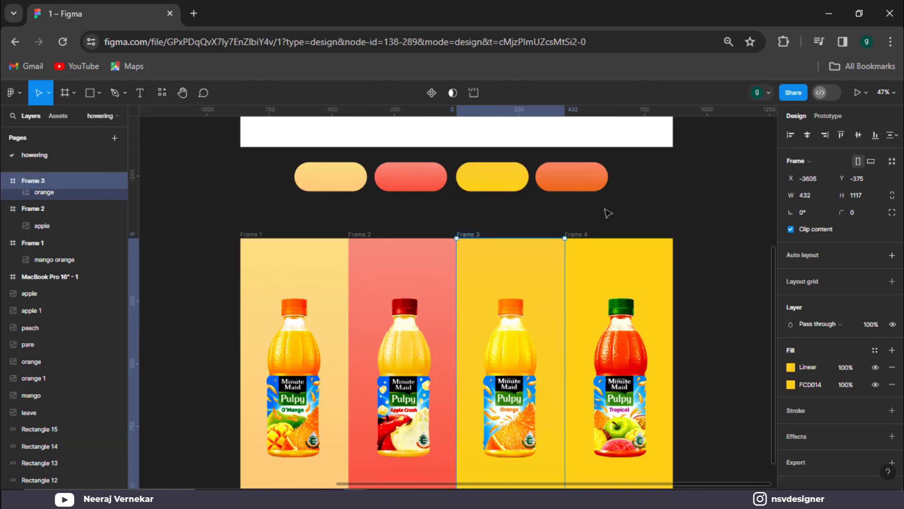
Step: Copy the orange swatch's linear gradient fill and paste it onto Frame 4
click(580, 190)
click(863, 281)
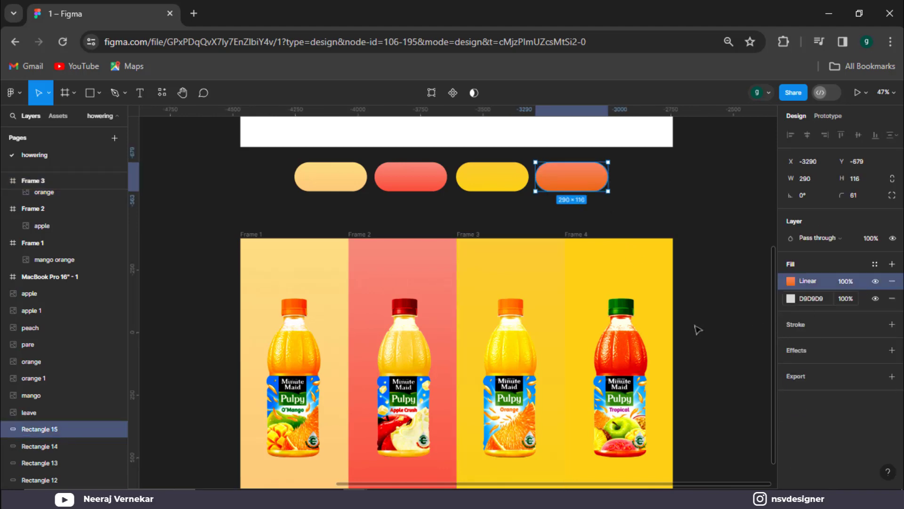
click(582, 242)
key(ctrl+v)
click(720, 321)
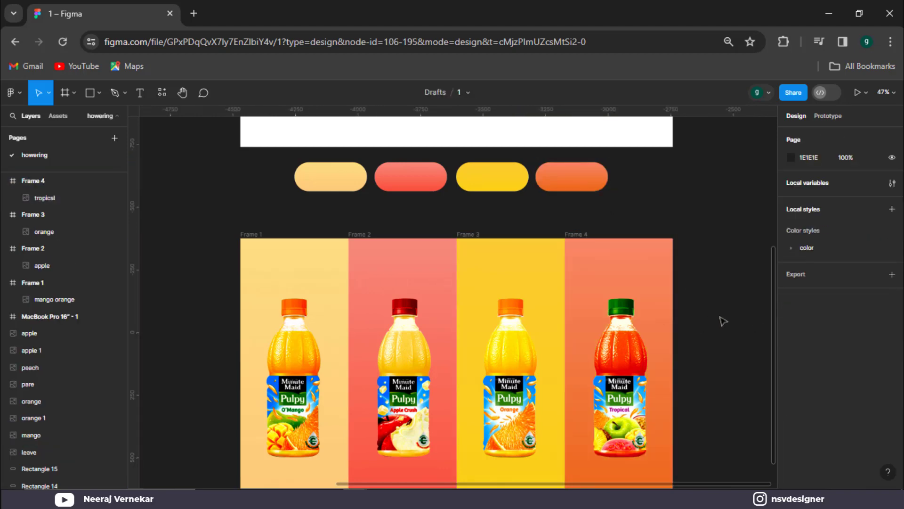
scroll(720, 320, down, 3)
drag(664, 384, 717, 350)
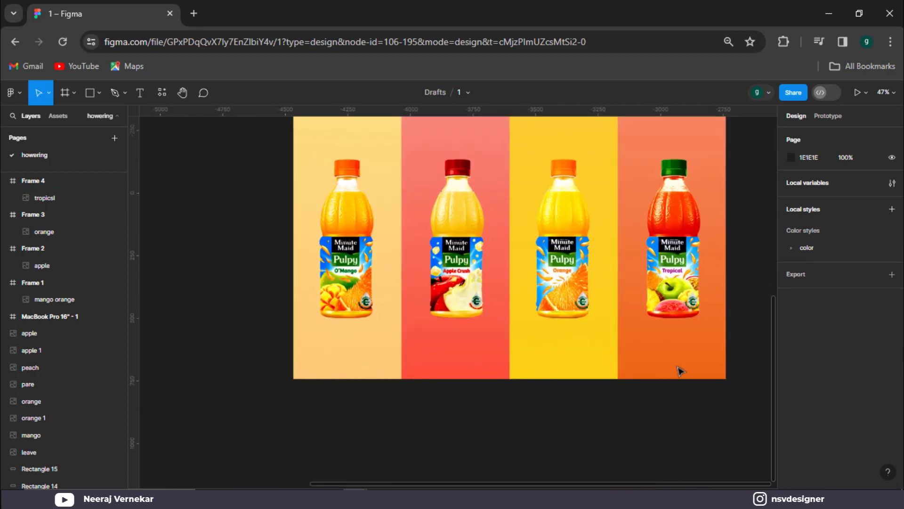
ctrl+scroll(656, 335, down, 5)
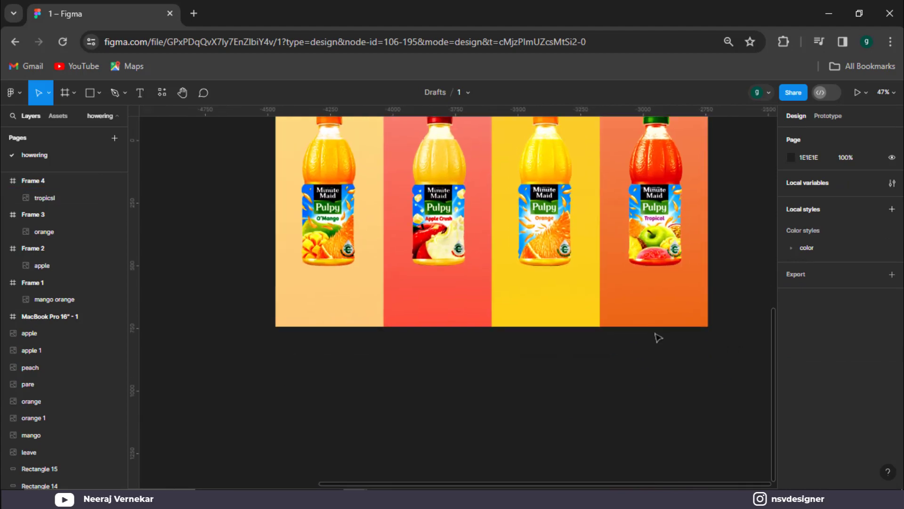
scroll(583, 373, left, 3)
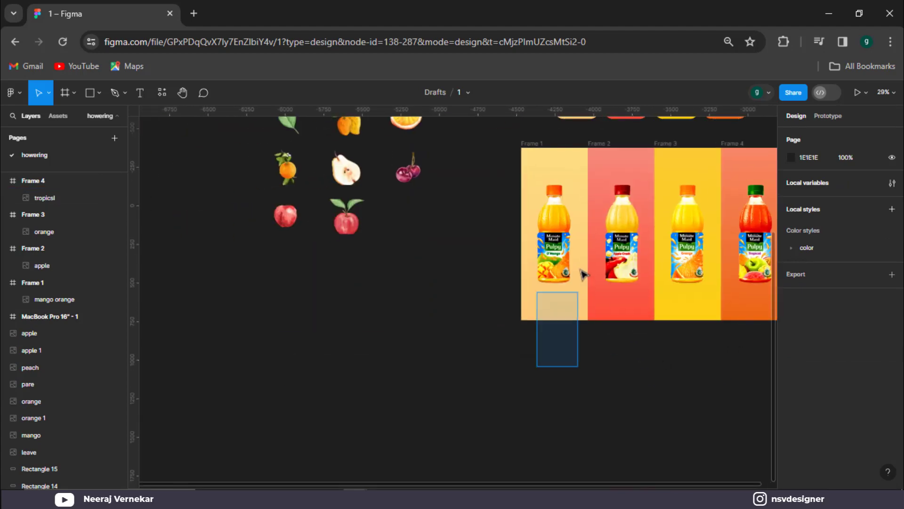
click(557, 282)
drag(468, 335, 444, 341)
key(ctrl+z)
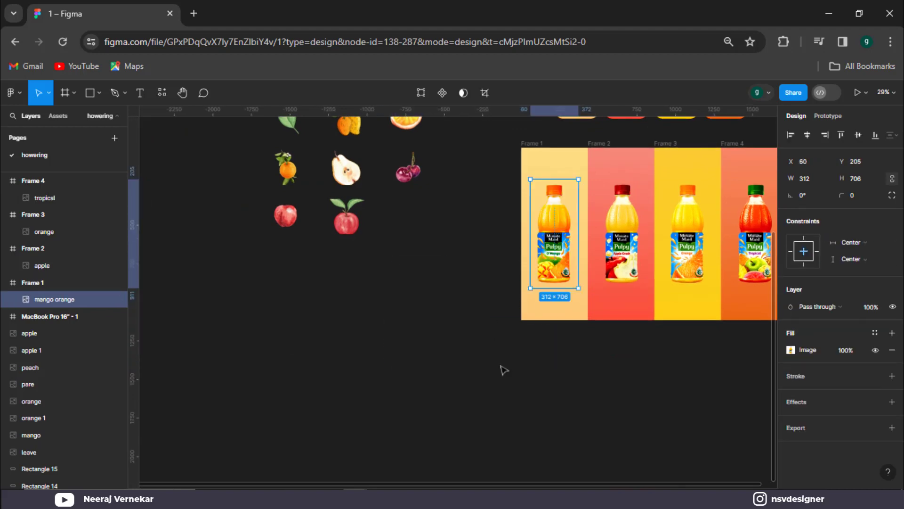
click(502, 367)
Step: Move Frame 1 out of the row to the empty canvas below the fruit images and place a duplicate to its right
scroll(520, 190, up, 1)
drag(528, 204, 288, 325)
scroll(331, 324, down, 1)
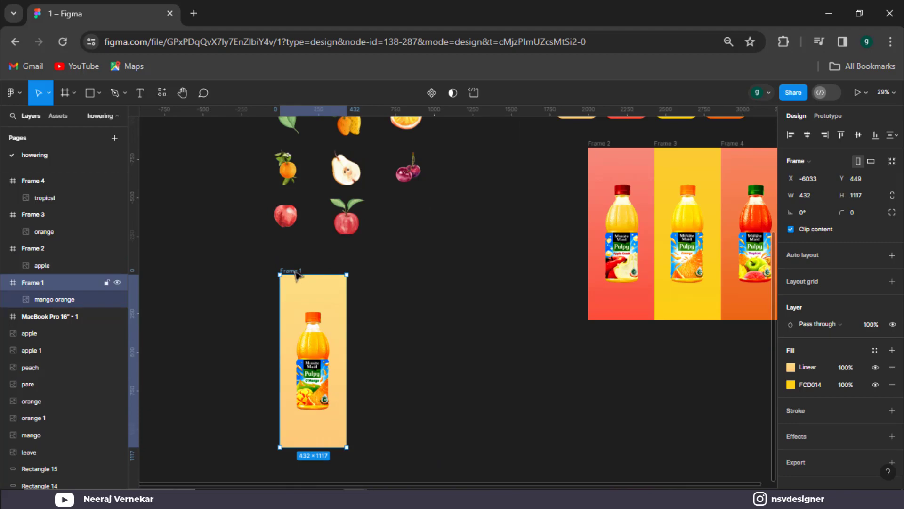
drag(297, 275, 384, 276)
click(442, 261)
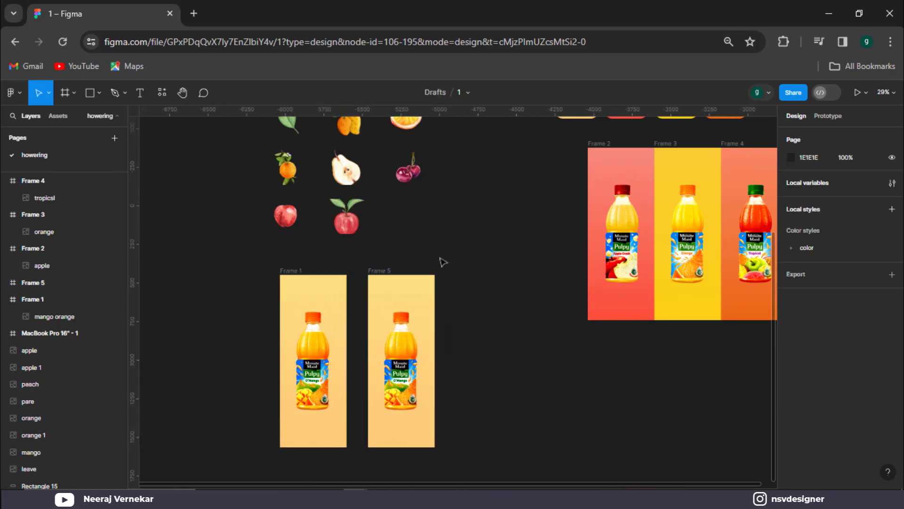
Step: Move the whole orange fruit image out of the fruit collection onto the empty canvas to the right of Frame 5
scroll(396, 229, up, 1)
scroll(438, 236, down, 1)
scroll(414, 217, up, 1)
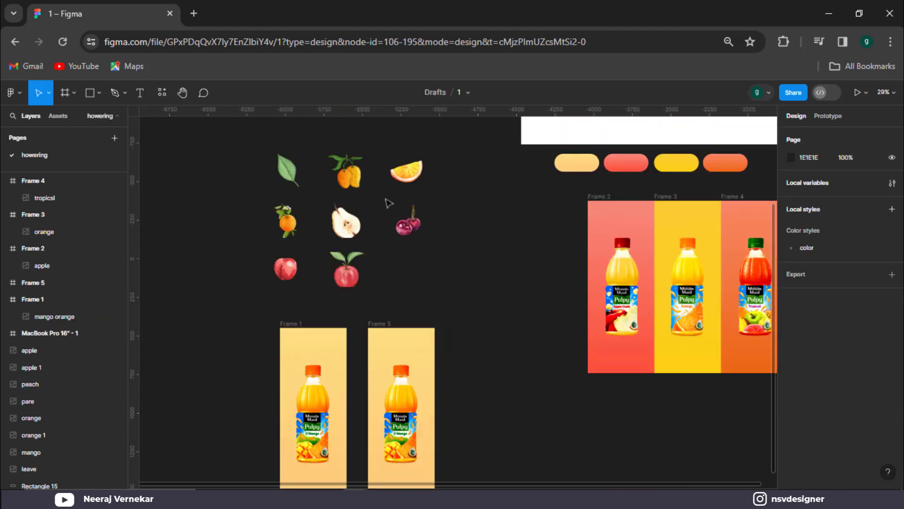
drag(300, 226, 501, 381)
scroll(459, 396, up, 1)
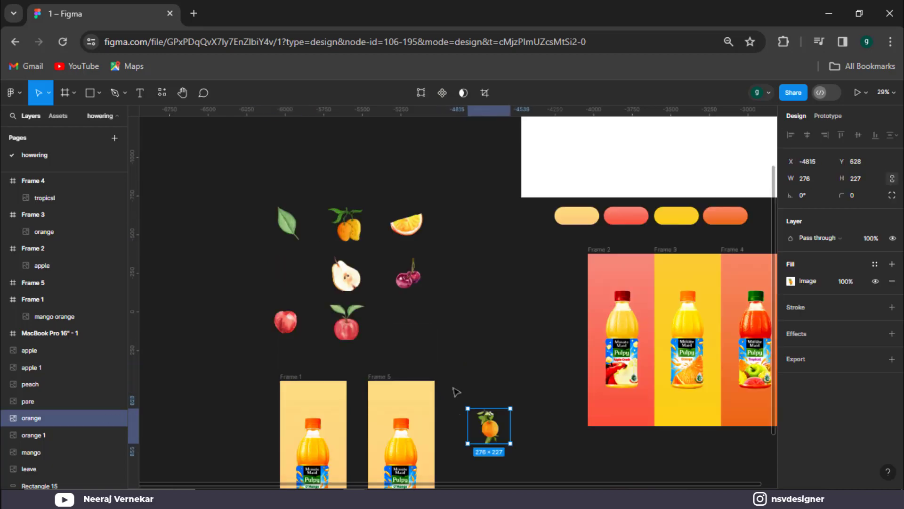
scroll(475, 371, down, 3)
scroll(485, 330, up, 3)
Step: Rotate the orange fruit image to -35.19° and place copies of it across the top of Frame 5
drag(469, 334, 559, 338)
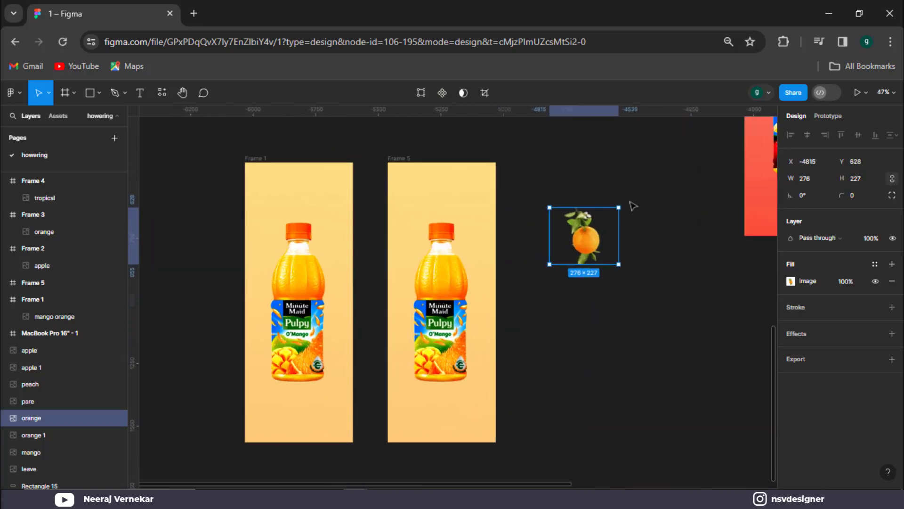
drag(624, 205, 640, 233)
drag(584, 238, 430, 222)
Step: Bring the O'Mango bottle in Frame 5 in front of the orange images
click(417, 264)
right_click(451, 283)
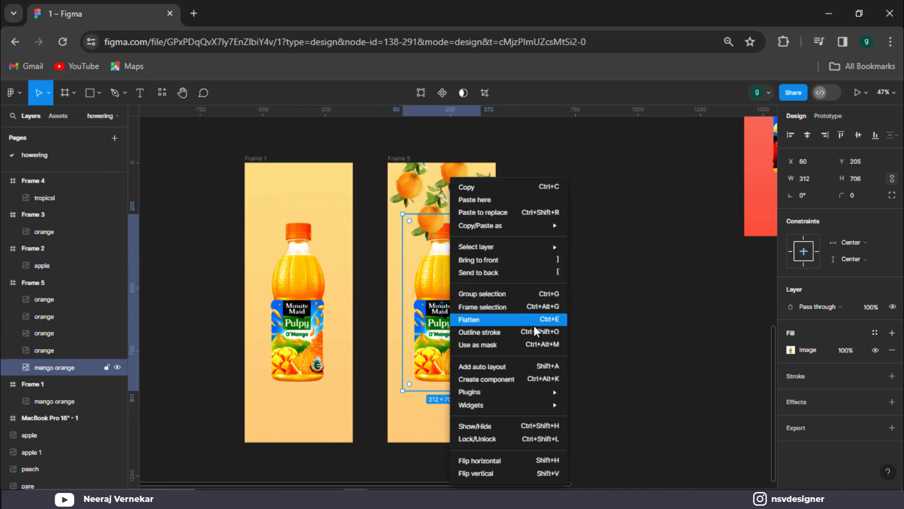
click(558, 260)
Step: Fill the rest of Frame 5 around and behind the bottle with copies of the rotated orange image
drag(418, 204, 476, 446)
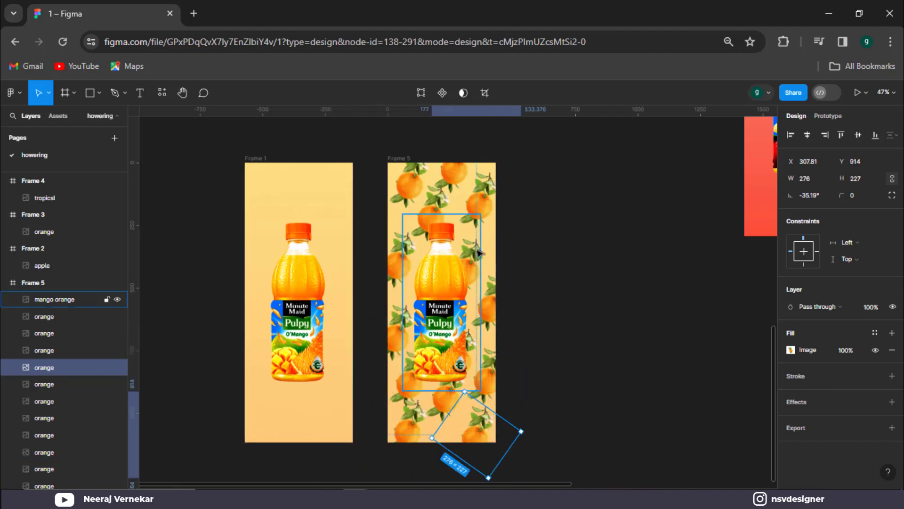
drag(476, 250, 482, 244)
key(ctrl+z)
click(484, 252)
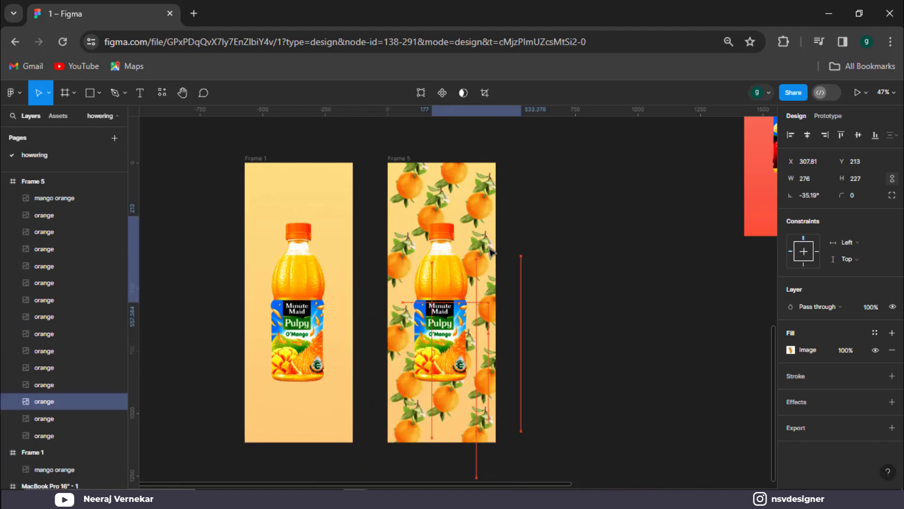
click(541, 237)
Step: Move Frame 2 into the row to the right of Frame 5 and align it with that row at Y 449
scroll(543, 237, down, 2)
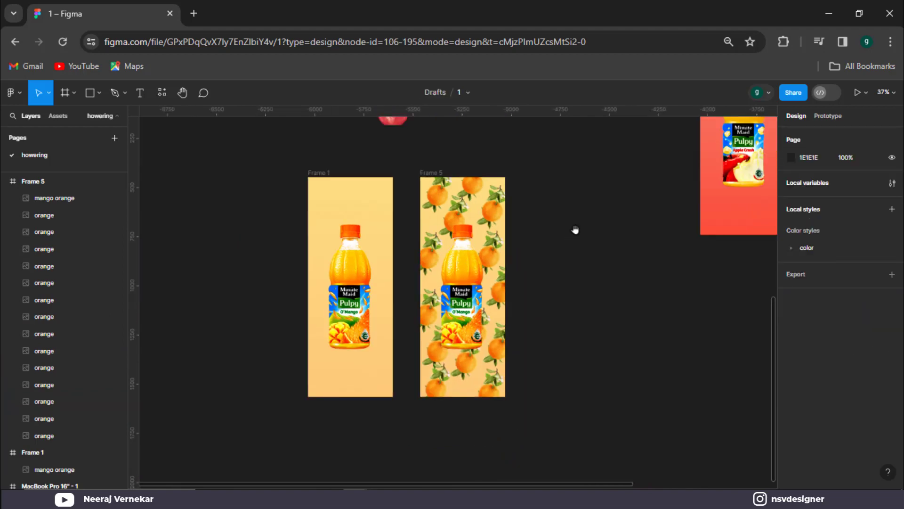
scroll(575, 230, down, 4)
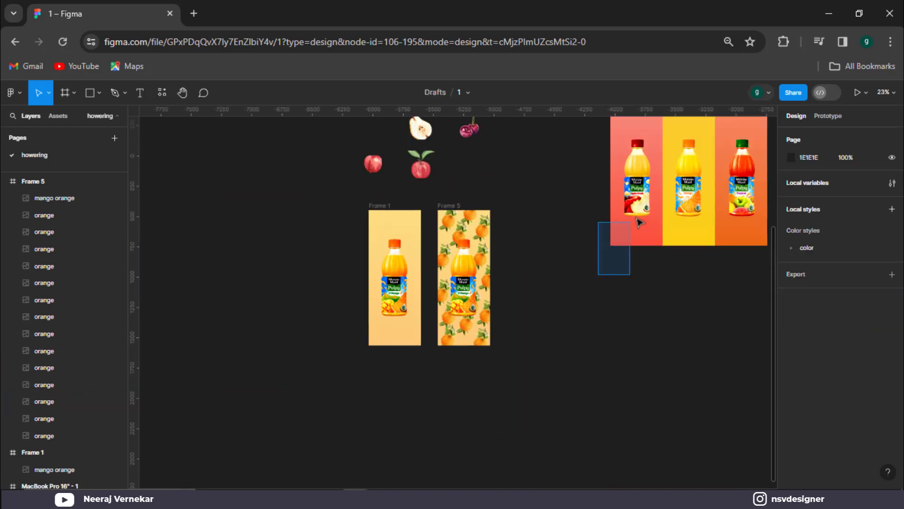
click(638, 220)
scroll(588, 182, up, 3)
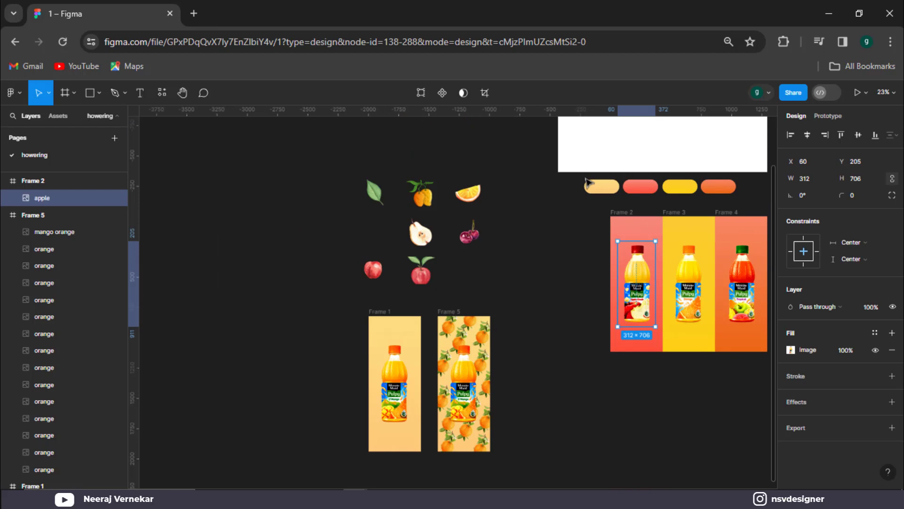
click(621, 213)
scroll(622, 214, down, 2)
drag(624, 165, 544, 268)
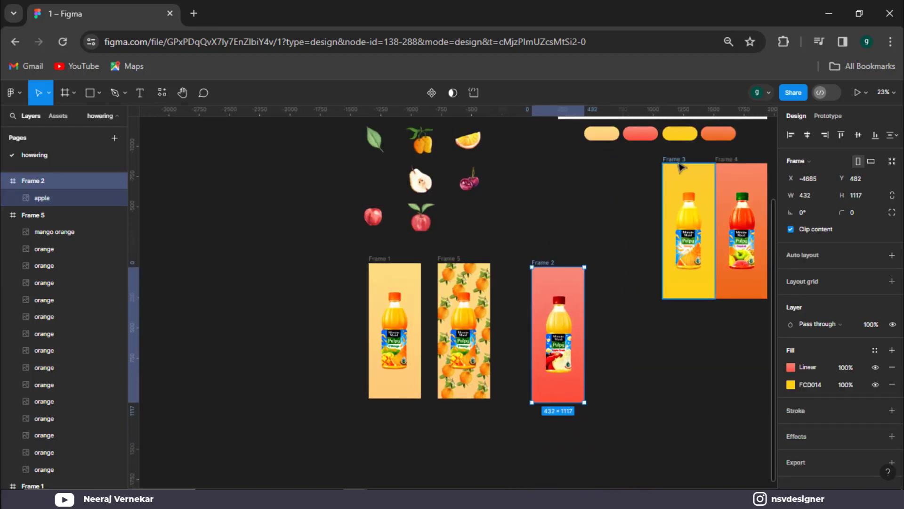
scroll(529, 347, right, 4)
scroll(529, 347, down, 1)
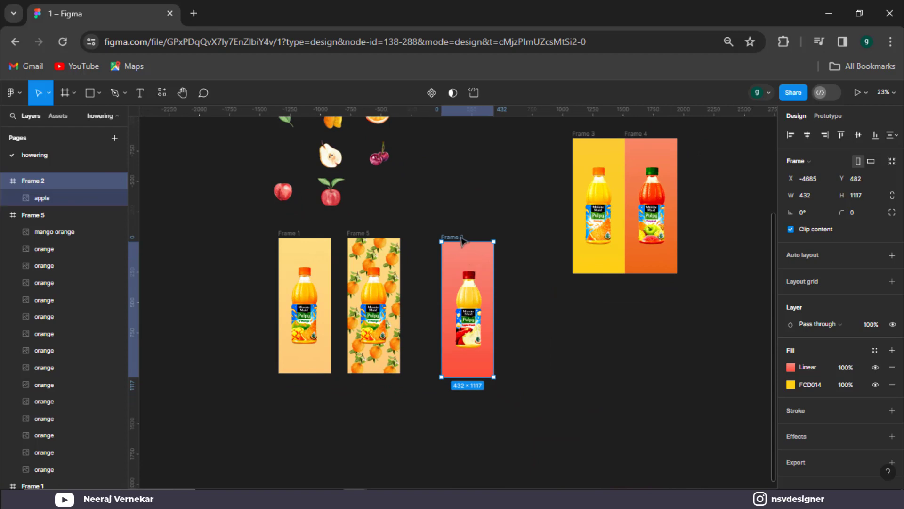
drag(462, 240, 461, 237)
Step: Move Frame 3 below Frame 1 and Frame 4 below Frame 2 to form a second row
scroll(600, 165, up, 2)
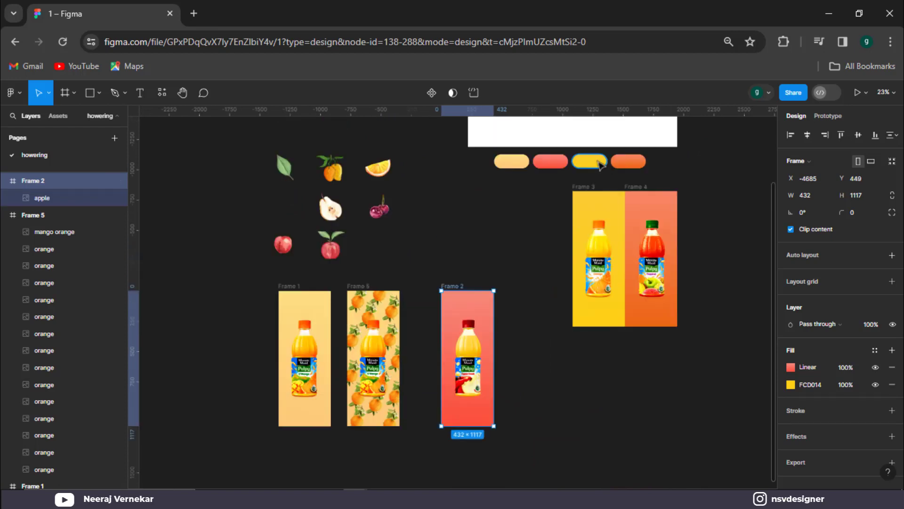
drag(594, 190, 329, 435)
drag(646, 189, 461, 445)
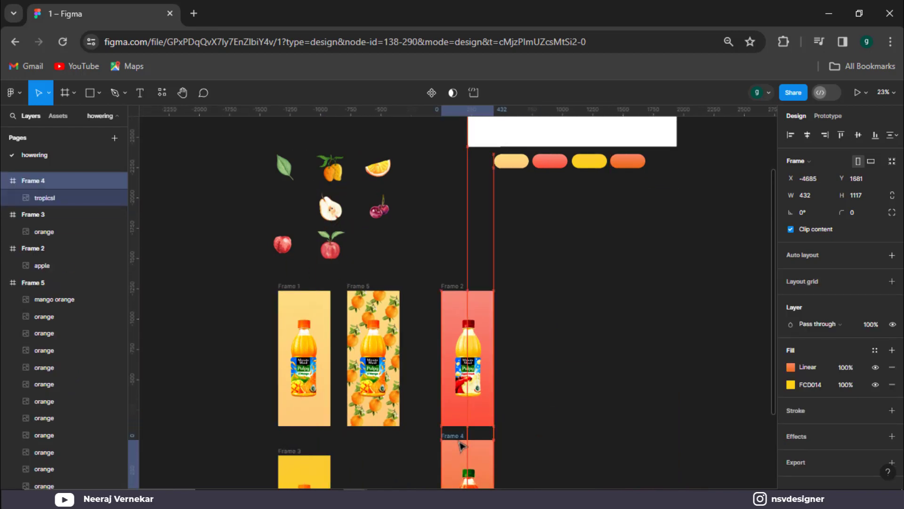
Step: Duplicate Frame 2, Frame 3 and Frame 4, placing each copy to the right of its original
drag(486, 319, 573, 299)
scroll(352, 318, down, 5)
drag(296, 238, 369, 244)
drag(460, 235, 538, 246)
click(588, 200)
Step: Place the leafy apple image in Frame 6 rotated to -33.18° and copy it across the top of the frame
scroll(587, 202, up, 2)
drag(586, 202, 592, 329)
scroll(592, 330, up, 1)
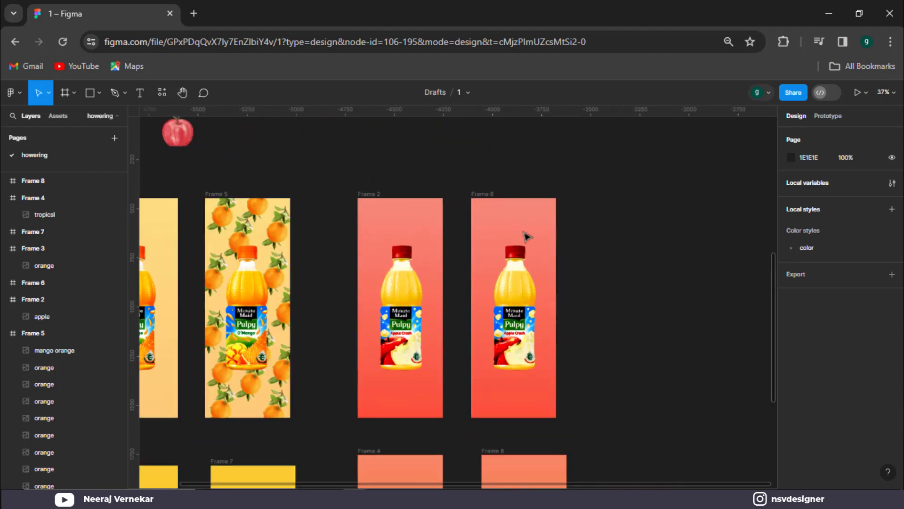
drag(257, 156, 366, 200)
drag(301, 180, 608, 262)
scroll(669, 292, up, 2)
scroll(612, 255, down, 2)
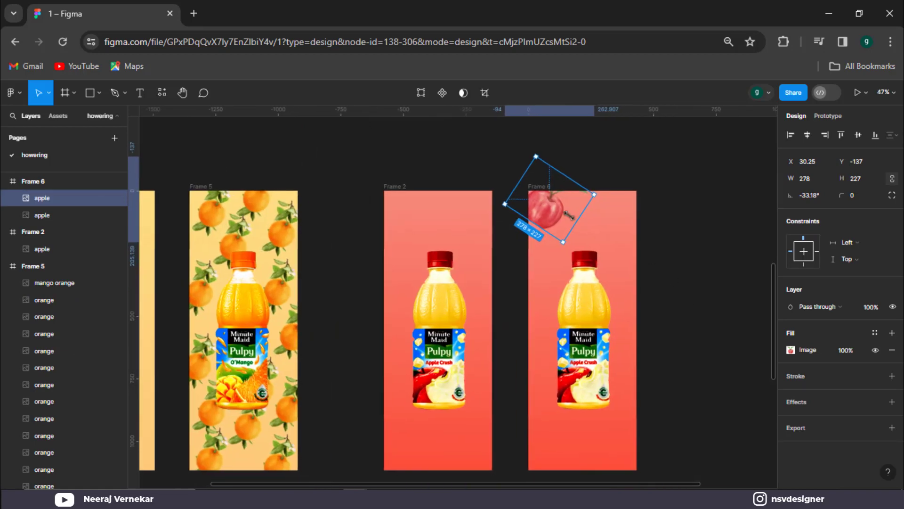
alt+drag(565, 214, 622, 259)
Step: Bring the Apple Crush bottle in Frame 6 in front of the apple images
click(567, 318)
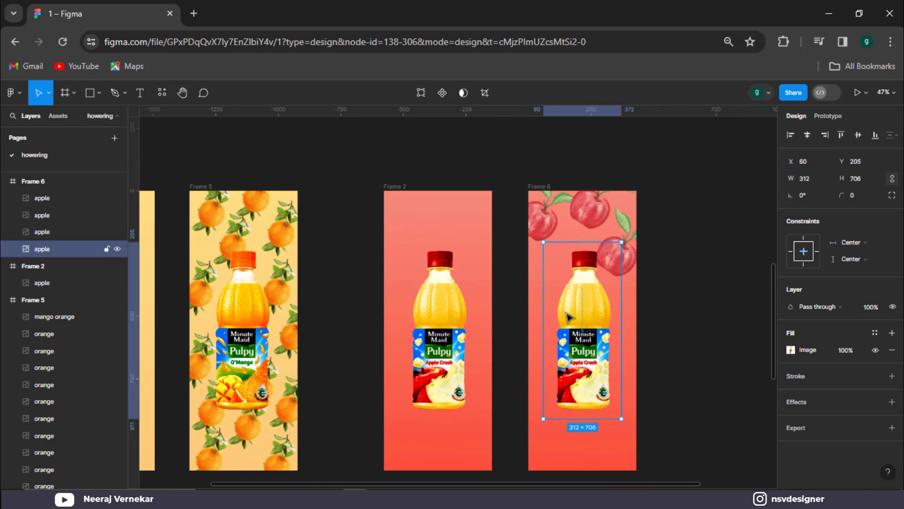
right_click(587, 329)
click(610, 260)
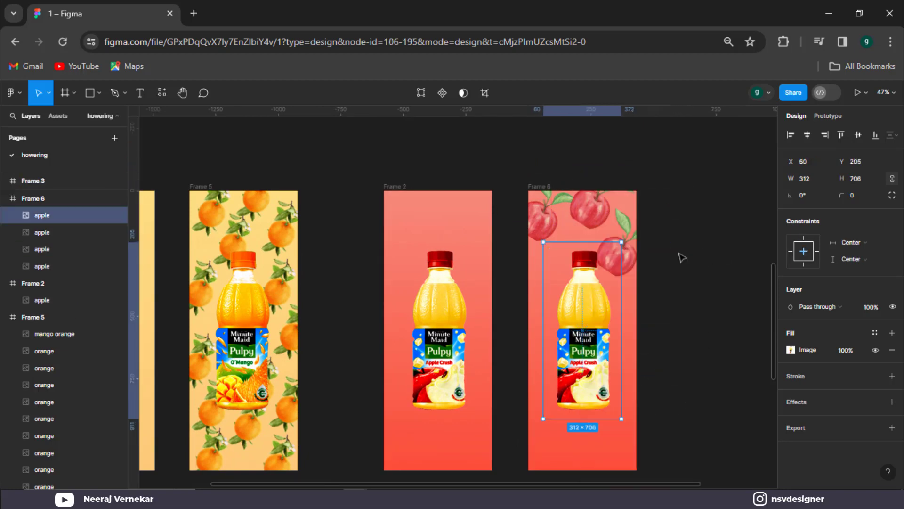
Step: Select the three apple images in Frame 6 and scale them down slightly together
click(637, 258)
shift+click(592, 225)
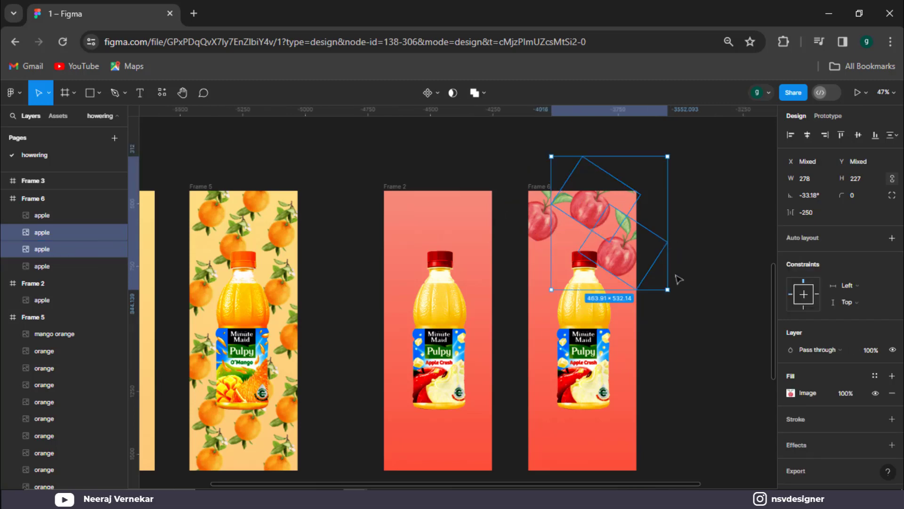
shift+click(573, 254)
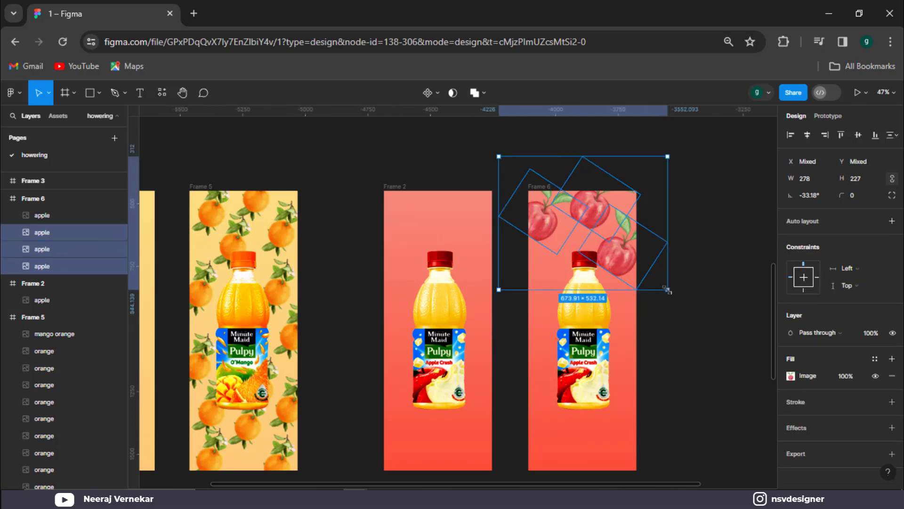
drag(668, 290, 660, 285)
click(701, 243)
Step: Fill the rest of Frame 6 around and behind the bottle with copies of the rotated apple image
drag(583, 282, 543, 317)
key(ctrl+z)
drag(641, 243, 533, 377)
scroll(560, 325, down, 3)
drag(542, 275, 637, 283)
click(716, 278)
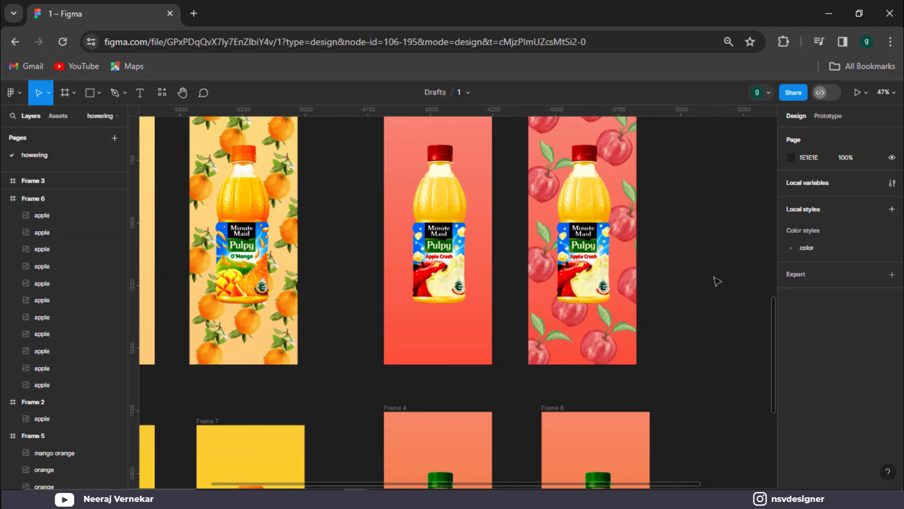
Step: Move the loose mango image into the upper-left corner of Frame 7 and rotate it to -40.66°
scroll(706, 293, down, 2)
scroll(340, 262, up, 6)
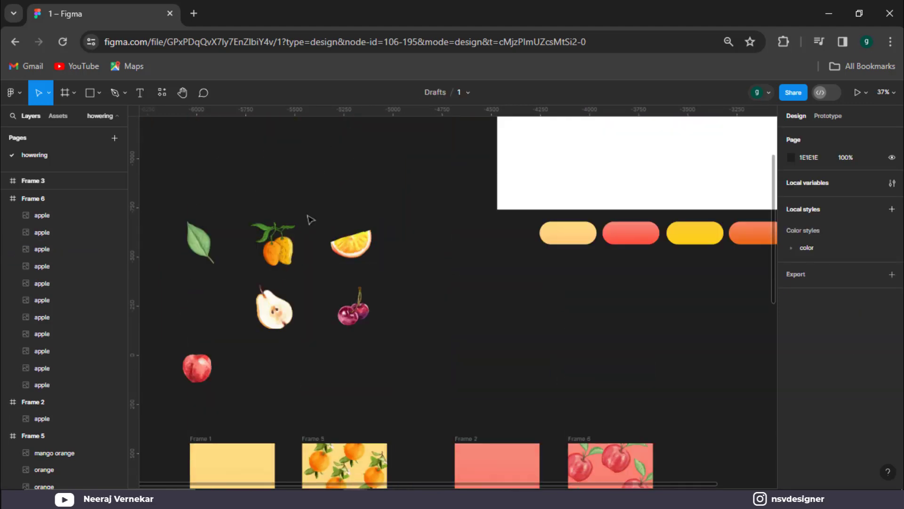
click(294, 248)
drag(294, 248, 650, 370)
scroll(652, 258, down, 3)
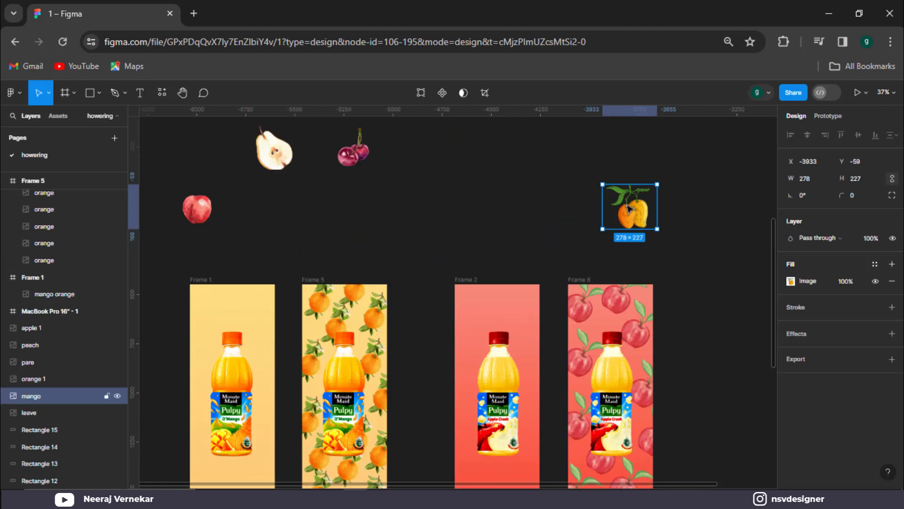
drag(629, 208, 440, 361)
scroll(436, 287, down, 3)
drag(434, 313, 558, 270)
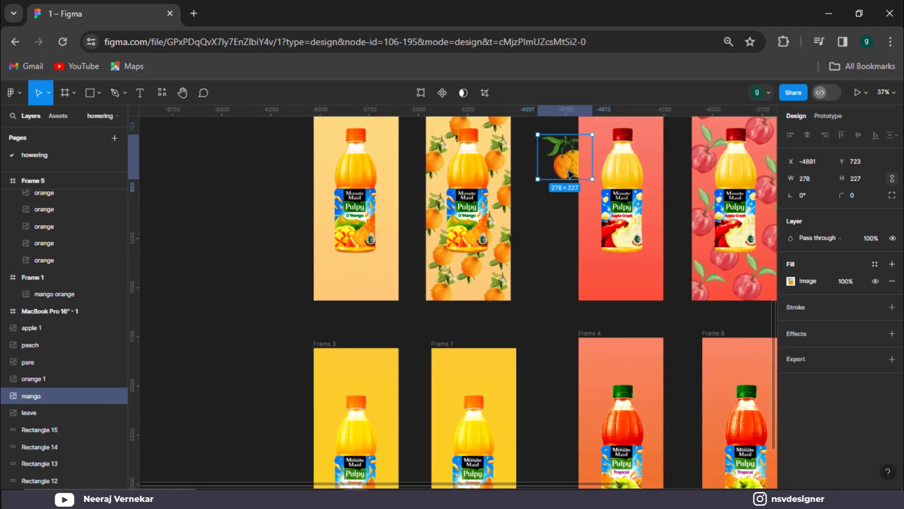
drag(570, 173, 447, 363)
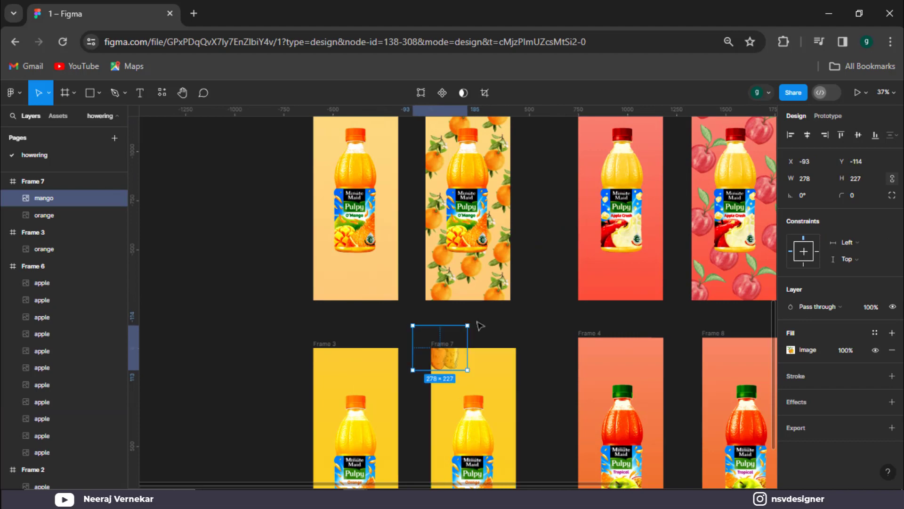
drag(471, 319, 484, 338)
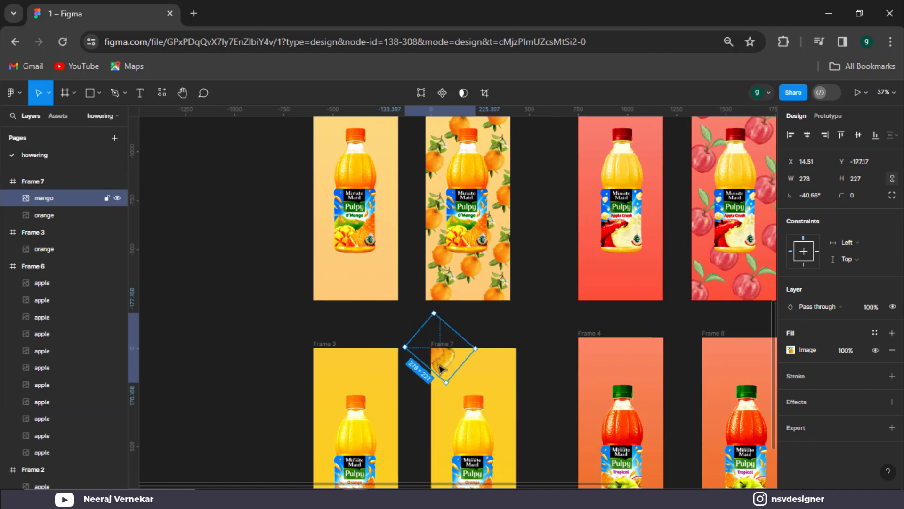
Step: Spread copies of the rotated mango image across the upper part of Frame 7 and along both sides of the bottle
drag(442, 368, 448, 419)
scroll(471, 329, down, 3)
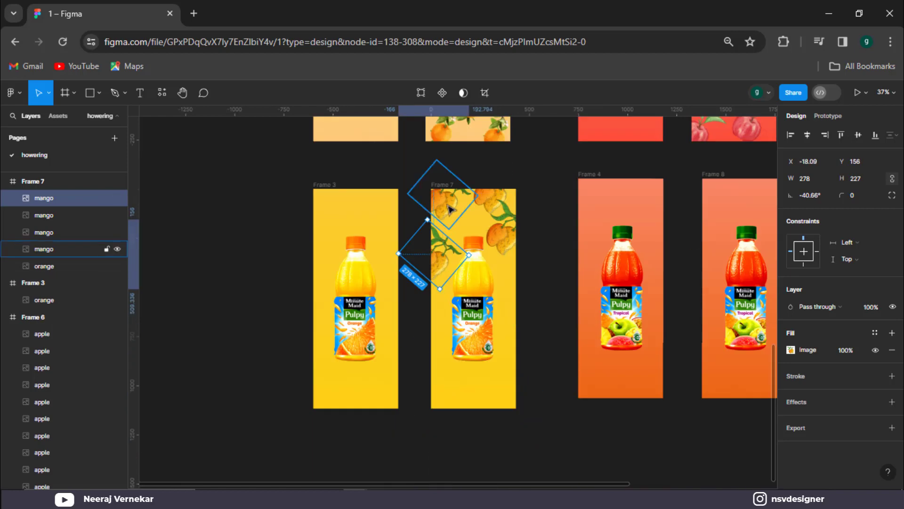
drag(450, 209, 459, 218)
drag(434, 261, 504, 254)
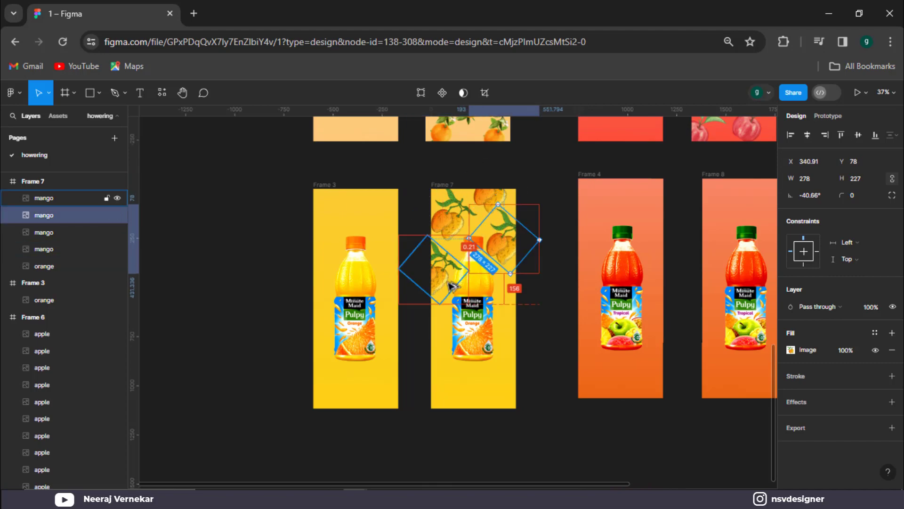
drag(452, 286, 523, 342)
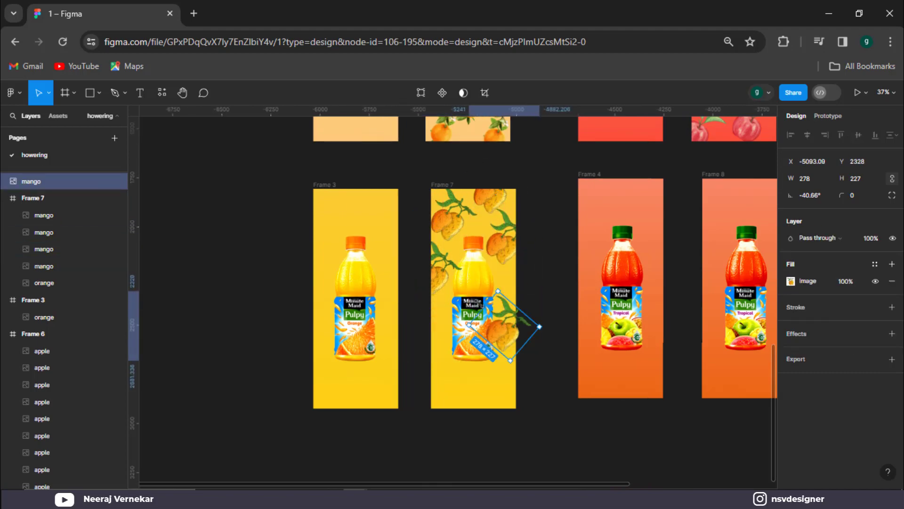
Step: Bring the Orange bottle in Frame 7 in front of the mango images
right_click(470, 298)
click(563, 259)
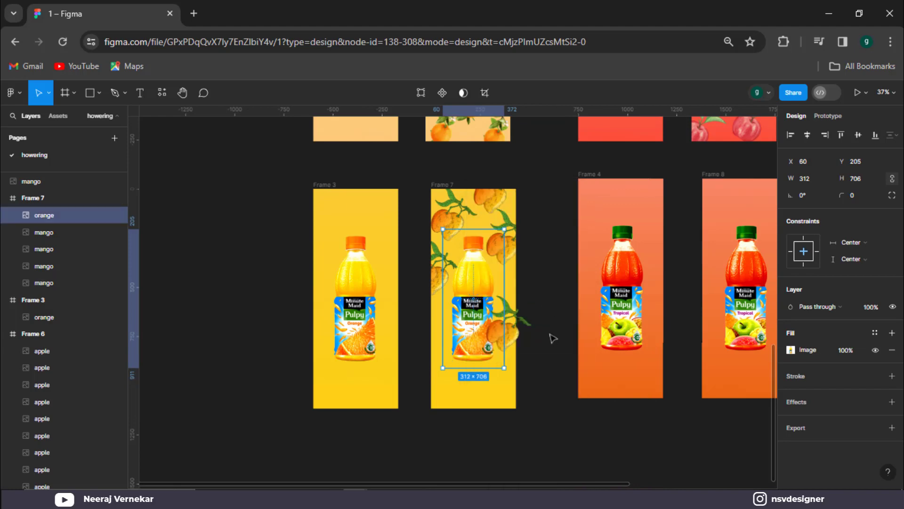
click(553, 337)
drag(514, 330, 487, 341)
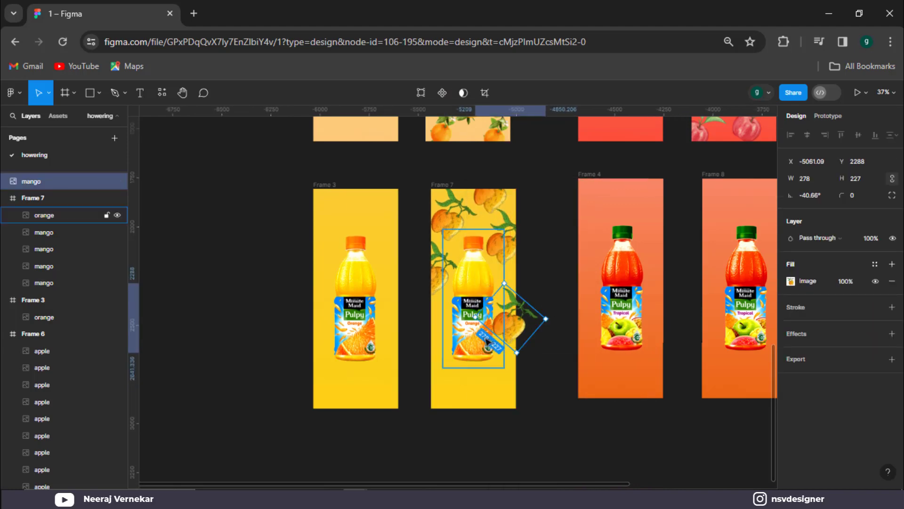
scroll(487, 342, up, 5)
click(448, 259)
right_click(441, 178)
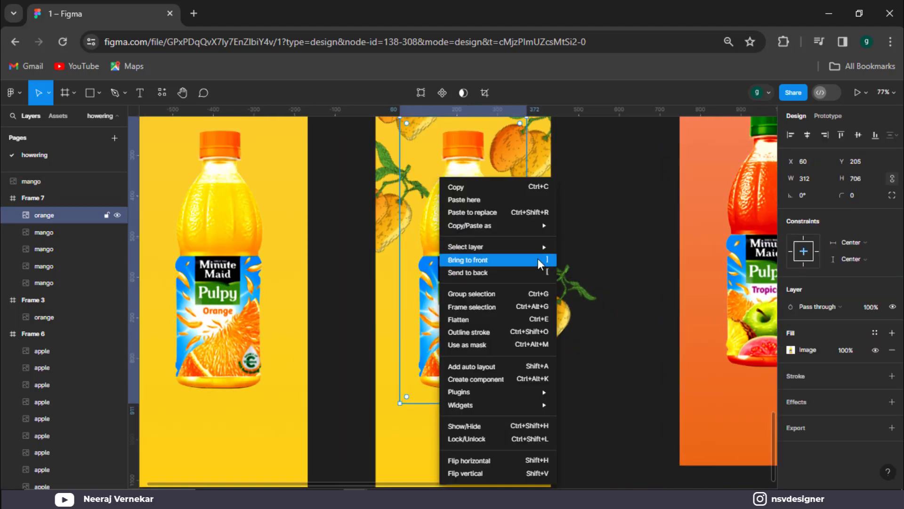
click(540, 263)
Step: Copy the mango image around the lower half of Frame 7 and place one copy at the left edge beside the bottle label
click(551, 325)
drag(551, 325, 408, 414)
click(455, 266)
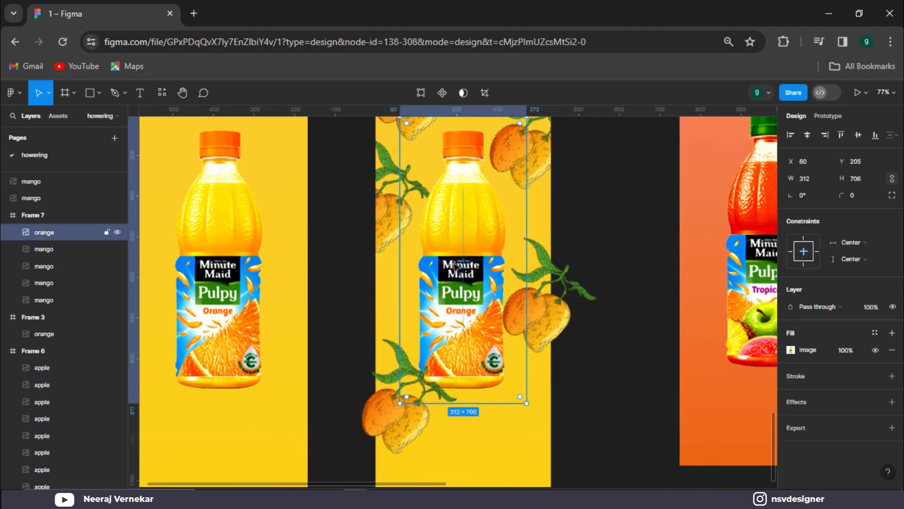
scroll(392, 446, down, 2)
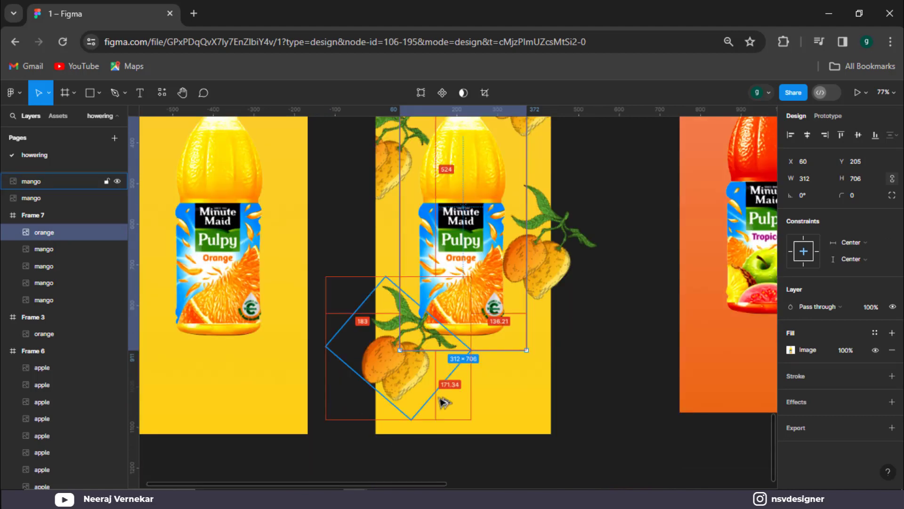
drag(391, 400, 588, 373)
drag(540, 242, 557, 197)
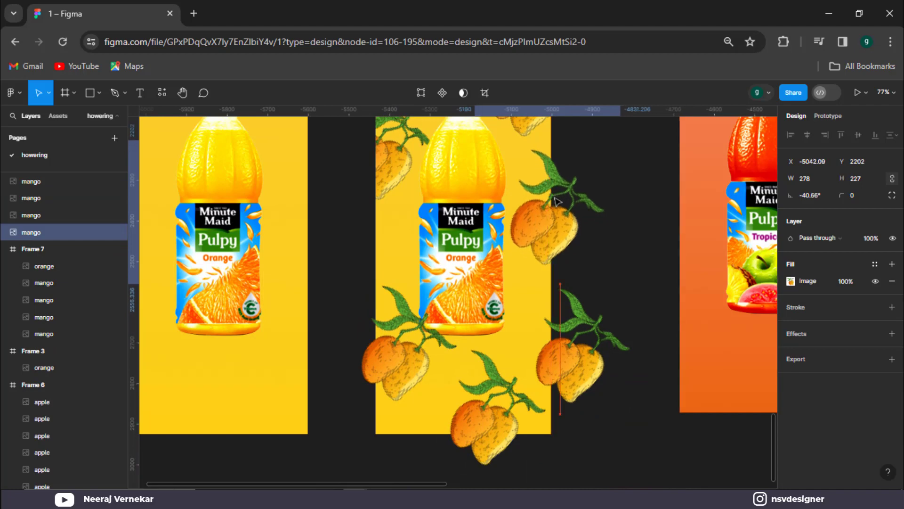
drag(397, 373, 407, 282)
Step: Bring the Orange bottle to the front again, above the newly added mango copy in Frame 7
click(461, 184)
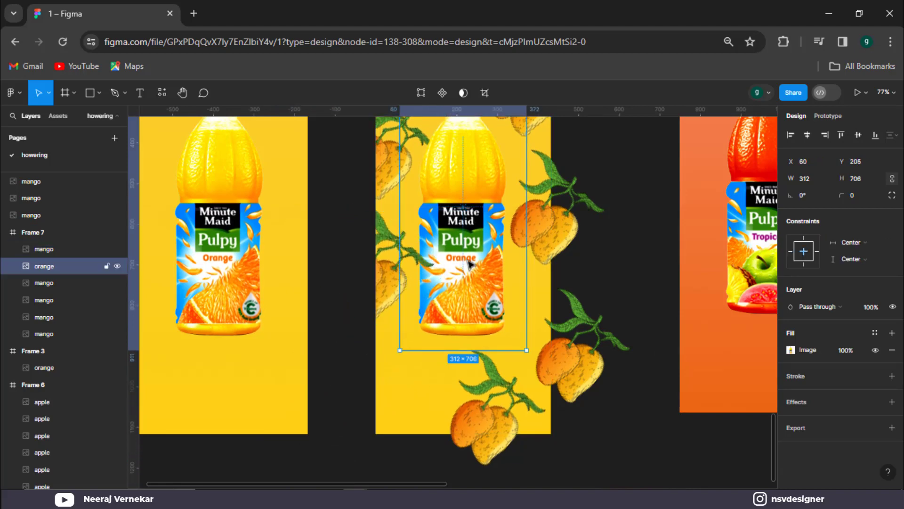
right_click(464, 179)
click(547, 259)
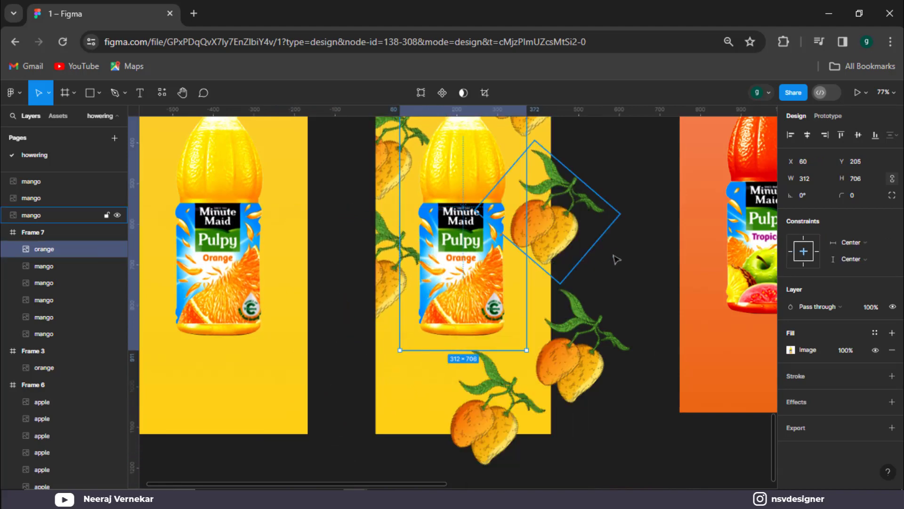
Step: Delete the mango copy overlapping the right side of the Orange bottle's label
click(544, 242)
drag(545, 242, 516, 244)
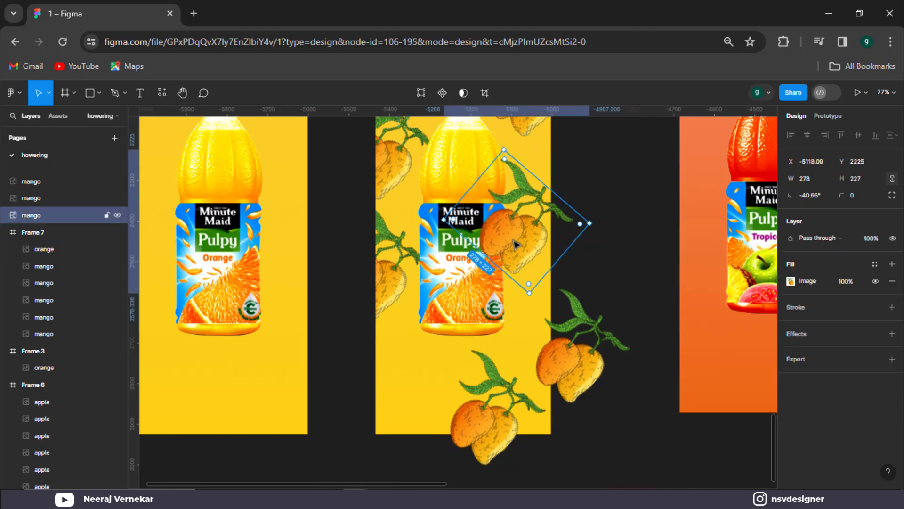
key(Delete)
scroll(507, 252, up, 3)
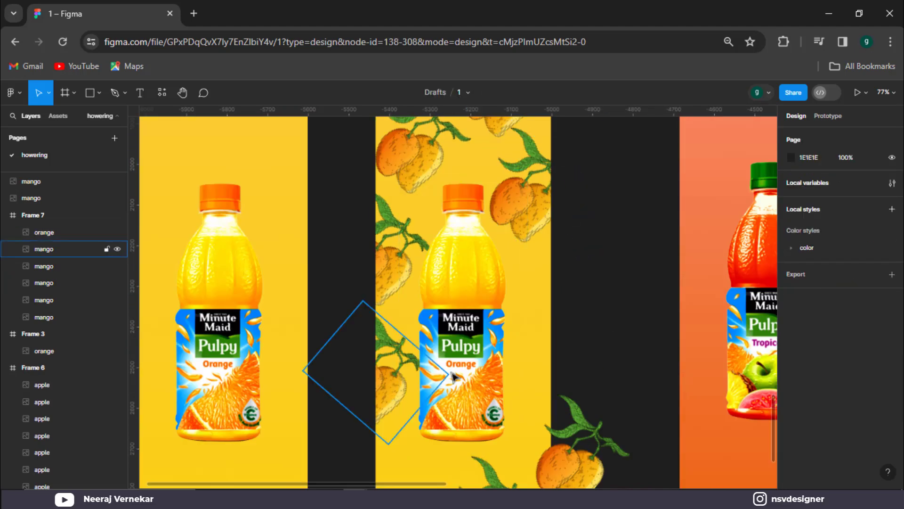
Step: Copy a mango from inside Frame 7 to the bottle's right side and delete the two stray copies straddling the frame's edges
drag(453, 375, 548, 319)
scroll(565, 368, down, 4)
click(578, 353)
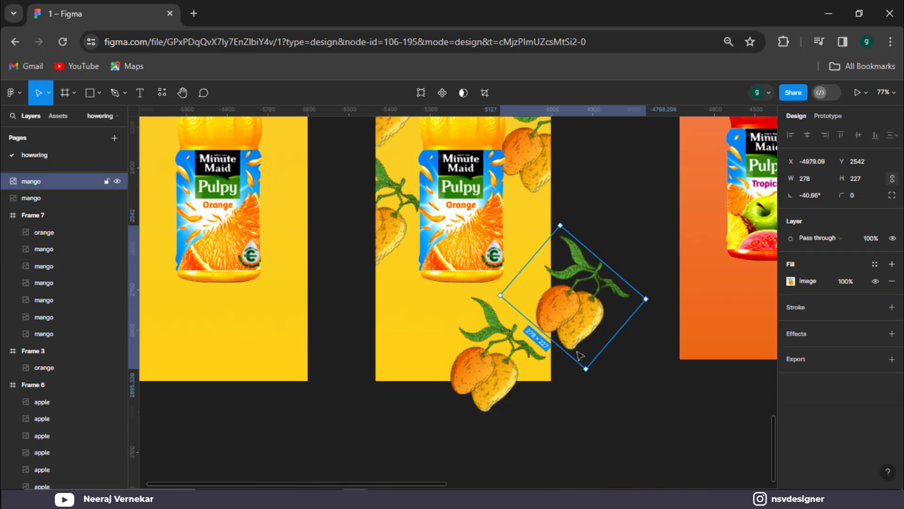
key(Delete)
click(541, 324)
key(Delete)
Step: Fill the bottom of Frame 7 below and behind the bottle with copies of the rotated mango image
drag(538, 171, 504, 363)
key(ctrl+z)
drag(505, 348, 506, 357)
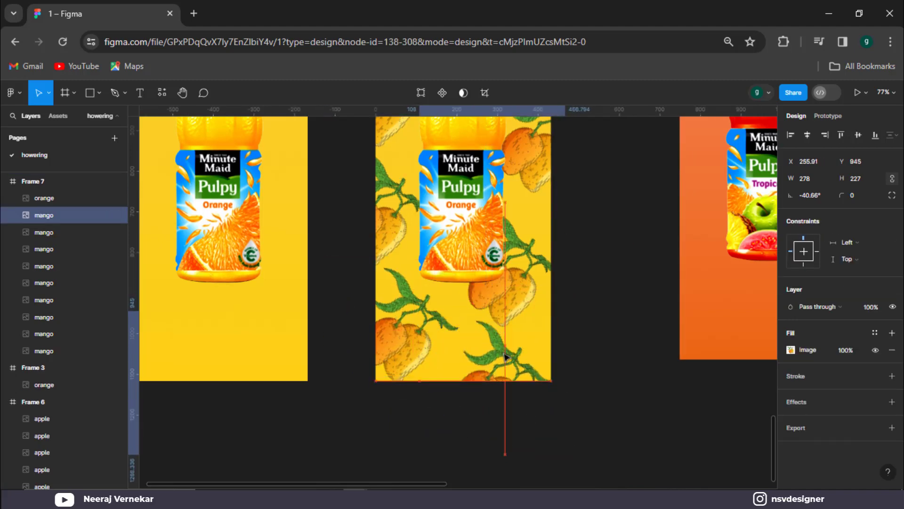
click(583, 330)
Step: Adjust the positions of the mango images at the top of Frame 7 to even out the spacing
scroll(583, 330, up, 6)
drag(432, 323, 432, 338)
click(497, 284)
drag(497, 283, 483, 296)
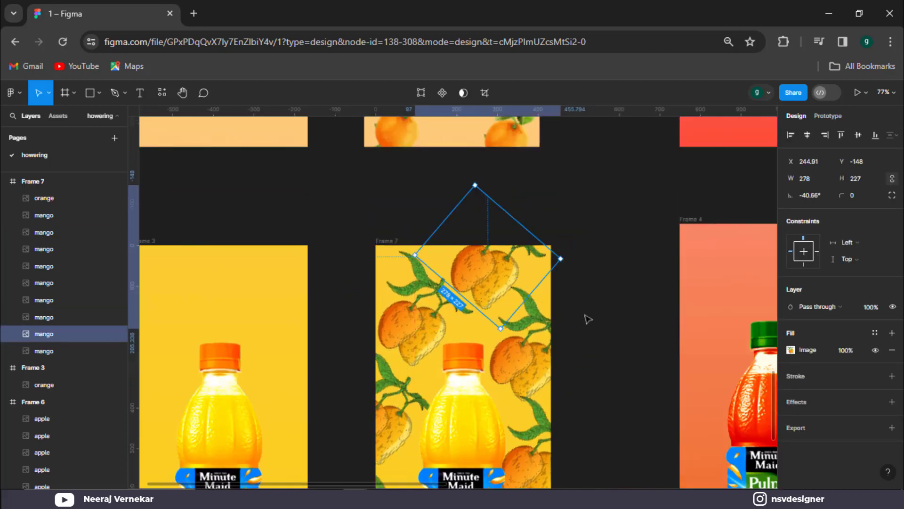
click(588, 319)
Step: Select the five remaining loose fruit and leaf images and move them together to the right of Frame 8
scroll(610, 326, down, 5)
scroll(576, 375, down, 6)
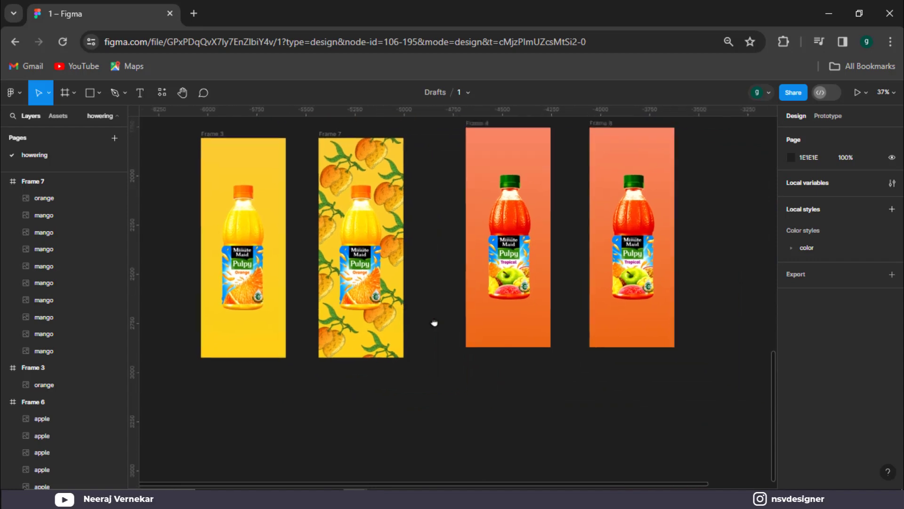
scroll(655, 292, down, 3)
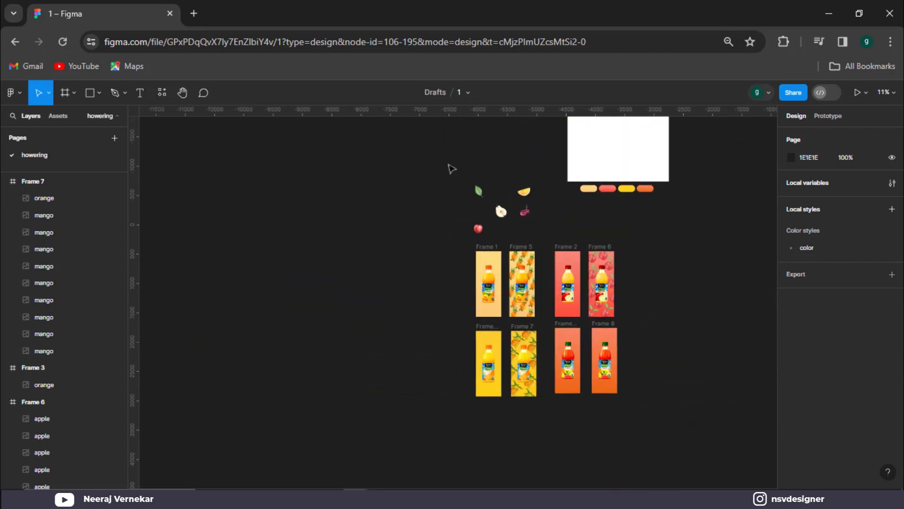
drag(446, 161, 534, 235)
drag(527, 195, 646, 363)
scroll(641, 367, up, 5)
scroll(640, 367, up, 4)
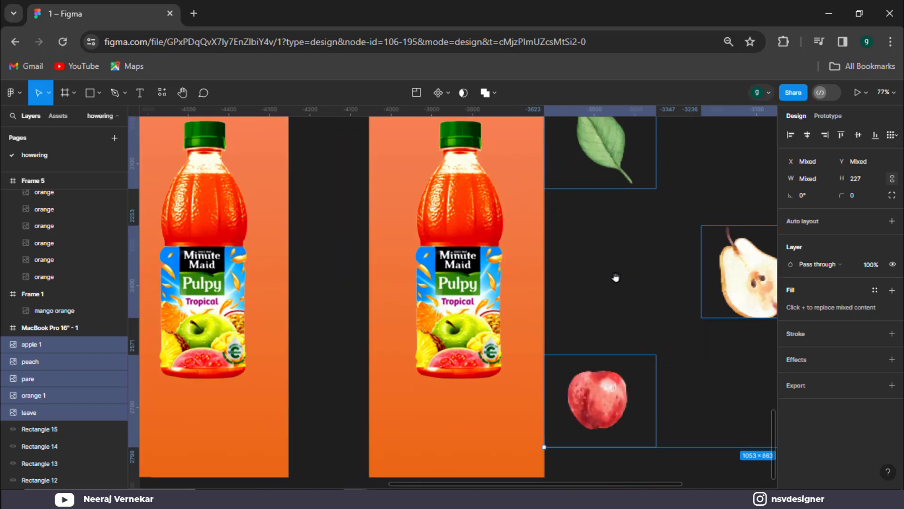
click(632, 359)
Step: Place the red apple image in the upper-left corner of Frame 8, rotated to -44.21°
scroll(609, 424, up, 2)
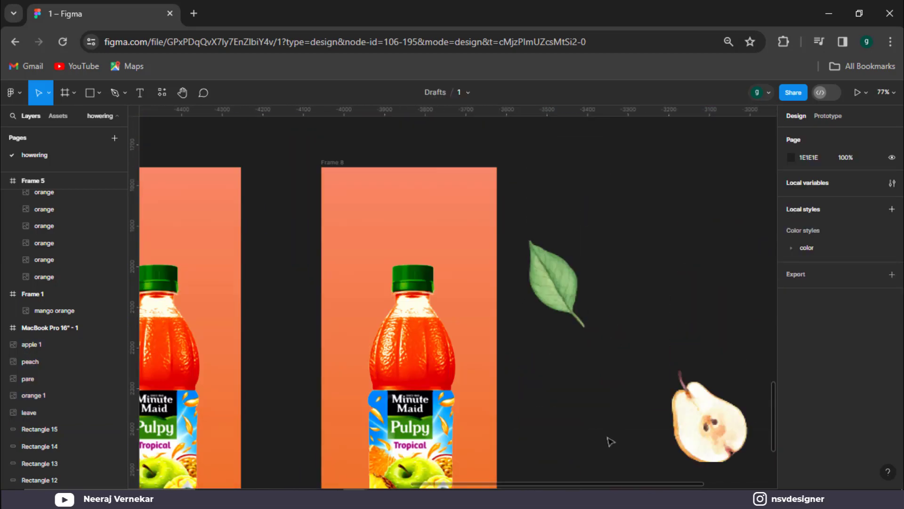
drag(565, 424, 369, 139)
scroll(379, 198, up, 1)
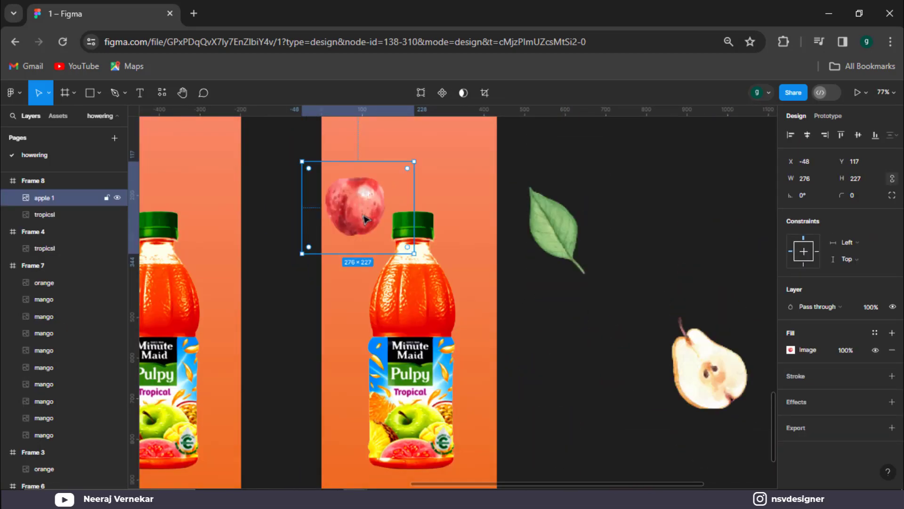
drag(363, 214, 341, 193)
scroll(351, 241, up, 2)
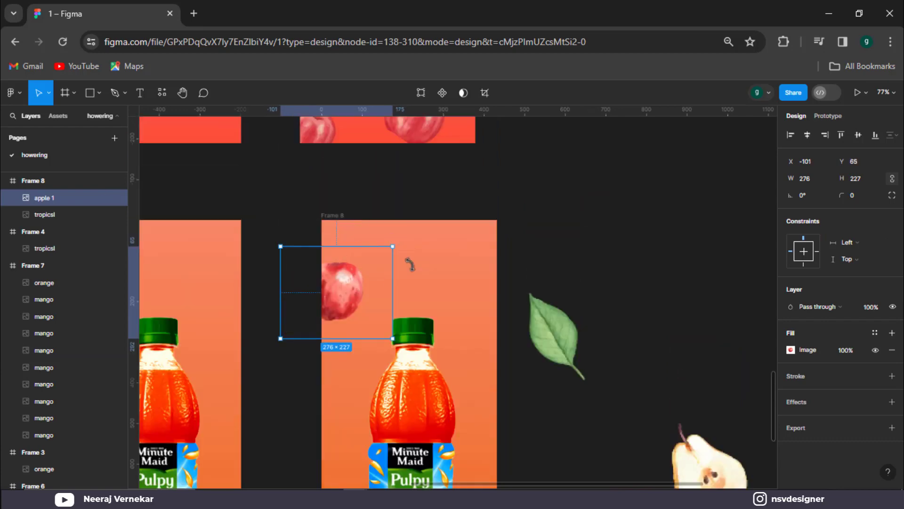
drag(411, 264, 371, 220)
drag(357, 285, 356, 242)
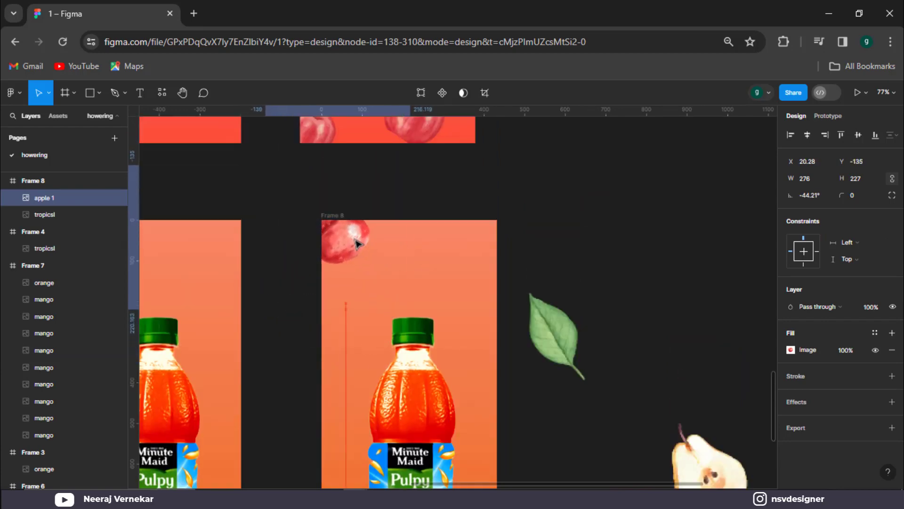
Step: Place the leaf at the upper-right edge of Frame 8 and the halved pear at its lower-left edge
drag(565, 343, 498, 306)
scroll(632, 390, down, 4)
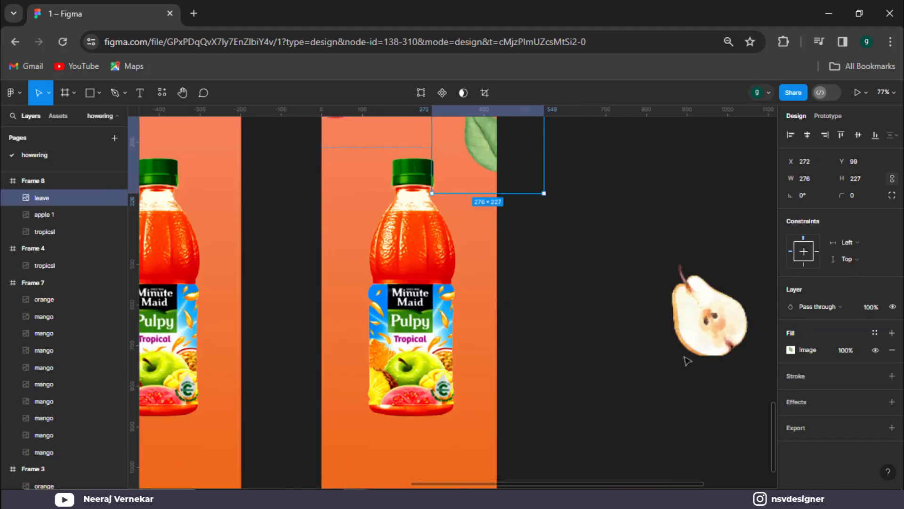
drag(700, 338, 330, 453)
scroll(376, 464, down, 1)
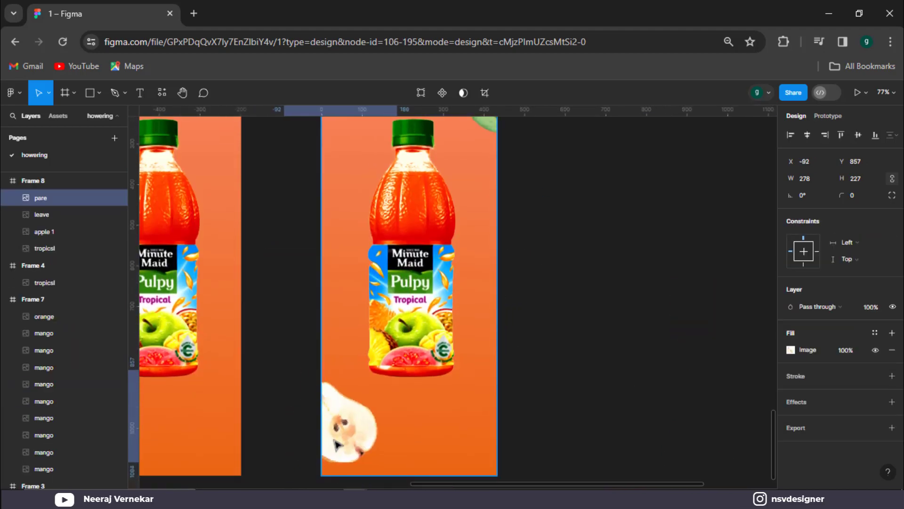
Step: Place the cherry image at the left edge of Frame 8 below the apple, rotated to 86.47°
scroll(638, 360, down, 3)
scroll(638, 360, up, 1)
drag(734, 304, 315, 194)
scroll(359, 143, up, 2)
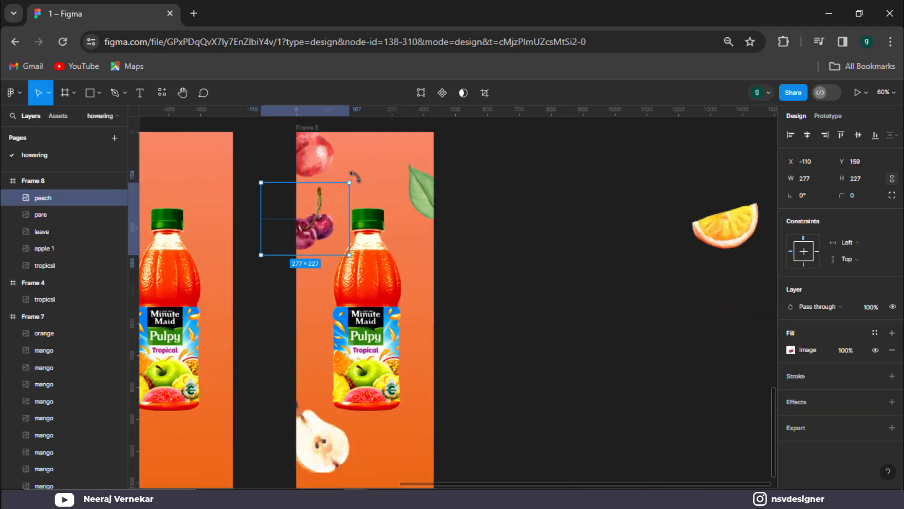
drag(304, 146, 258, 159)
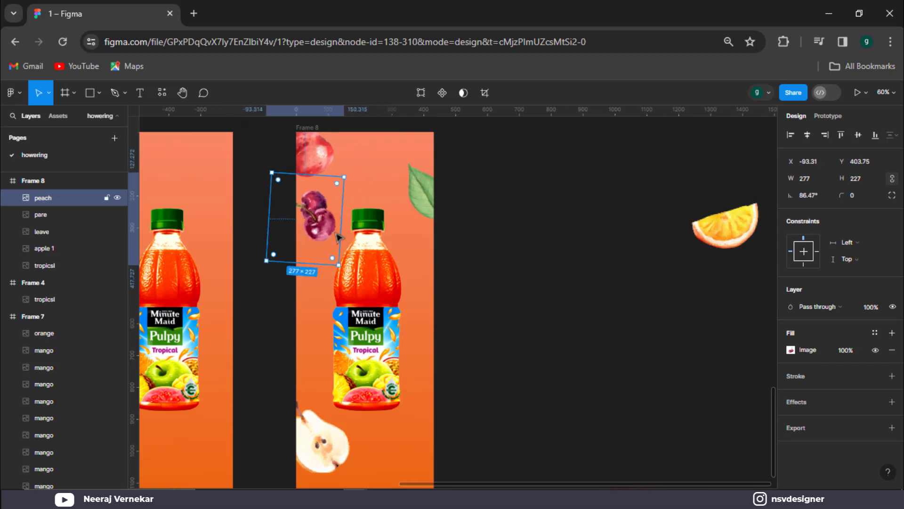
drag(339, 237, 330, 249)
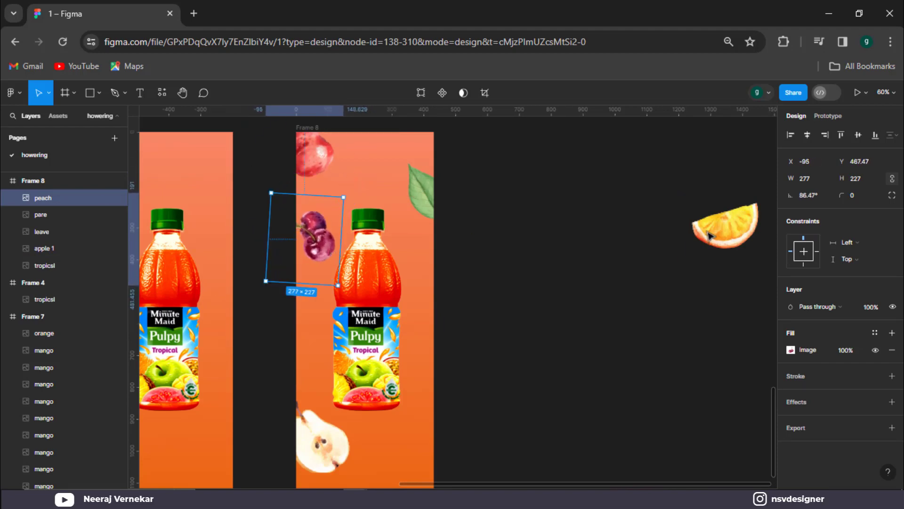
Step: Place the orange slice at the right edge of Frame 8 beside the bottle label, rotated to 30.81°
drag(709, 235, 499, 332)
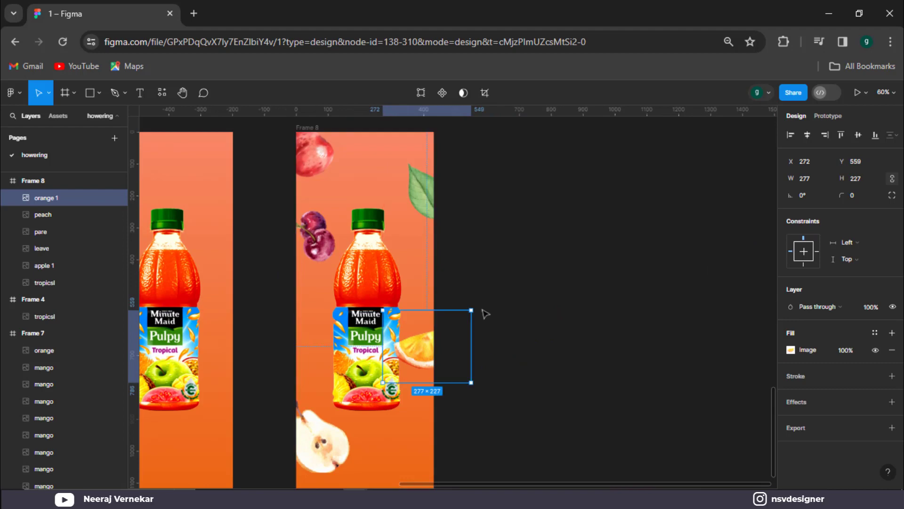
drag(475, 302, 449, 276)
drag(435, 350, 435, 350)
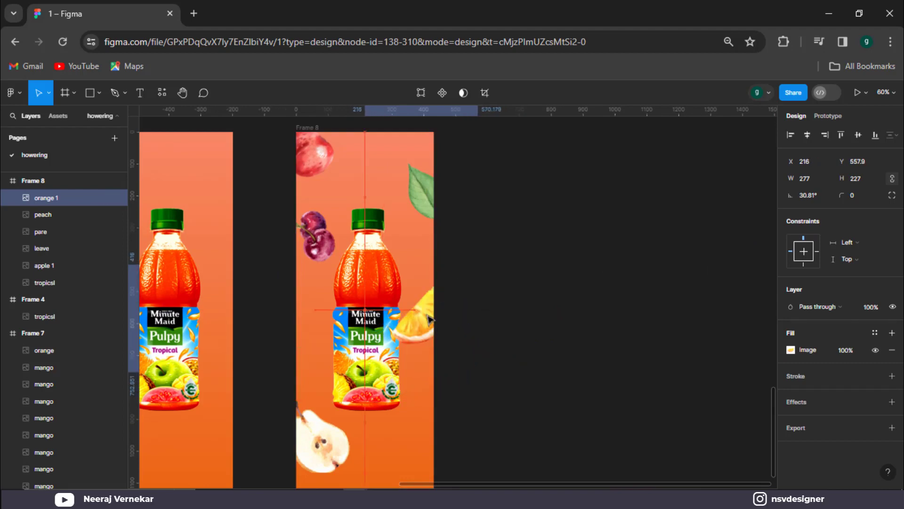
Step: Bring the tropical bottle image in front of all the fruit images in Frame 8
click(374, 289)
right_click(373, 290)
click(479, 260)
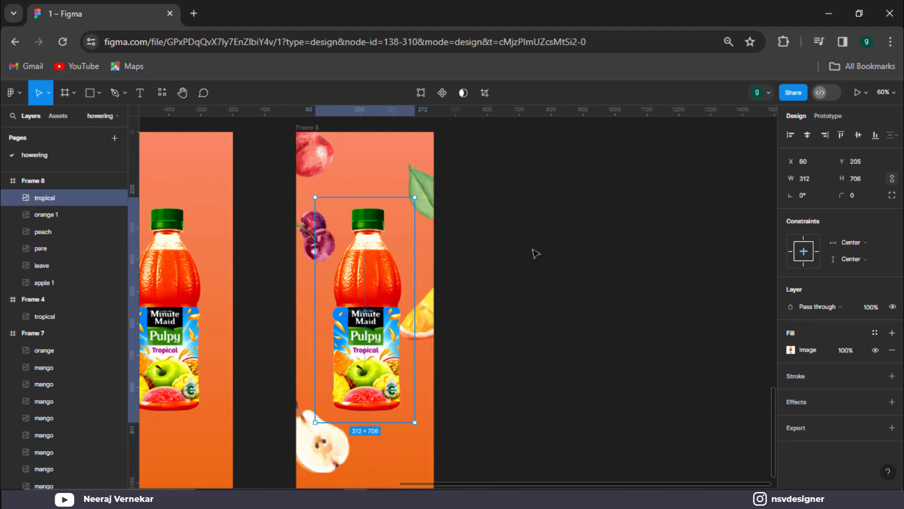
click(535, 253)
Step: Move the orange slice in Frame 8 up to Y 531.9 and the halved pear to X -62, Y 783
drag(433, 322, 426, 322)
scroll(453, 289, up, 2)
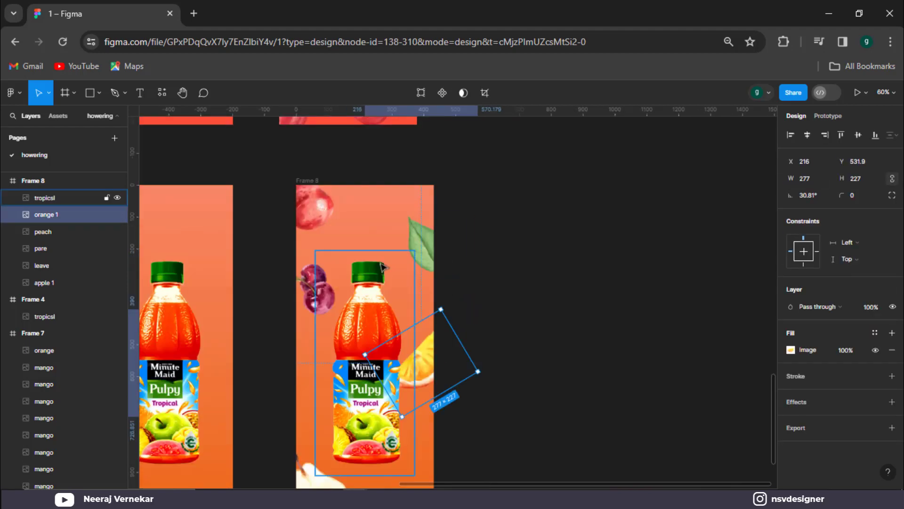
scroll(383, 267, down, 6)
drag(335, 407, 344, 373)
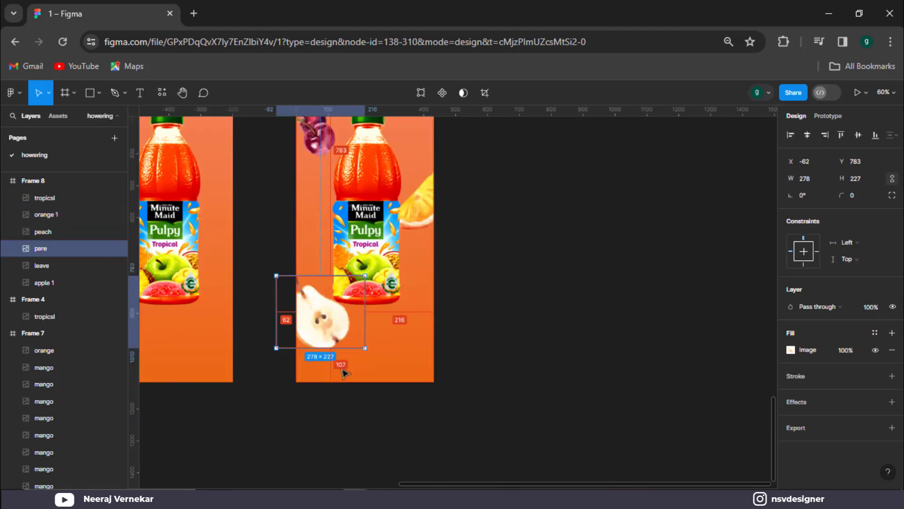
Step: Place an apple with leaves from Frame 6 at the lower-right edge of Frame 8, at X 240.09, Y 938.71
scroll(319, 296, down, 3)
drag(313, 237, 363, 367)
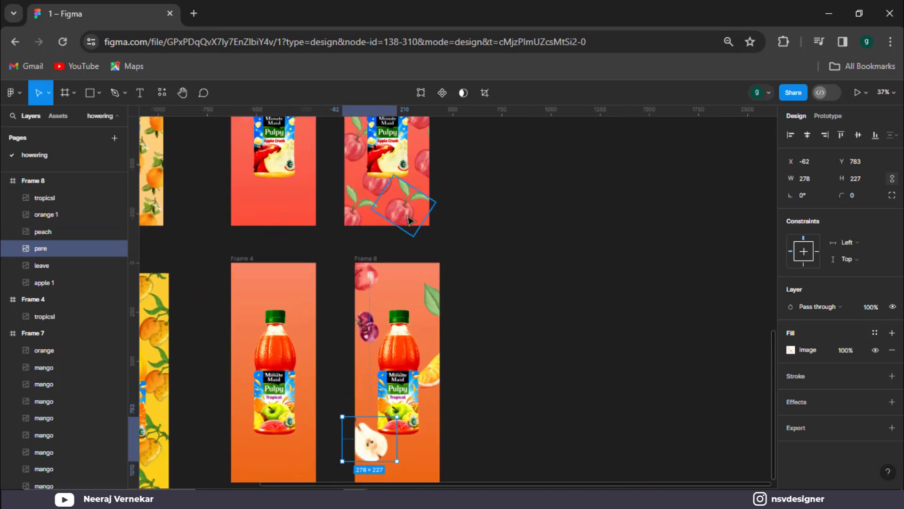
drag(409, 220, 445, 394)
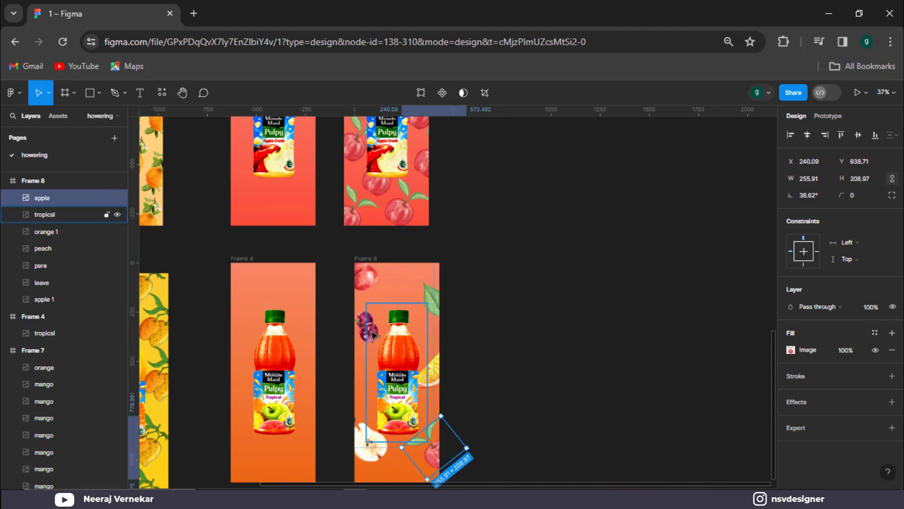
Step: Shift the cherries slightly down and rotate them at Frame 8's left edge, and move the red apple to X 60.28, Y -29
drag(357, 324, 354, 339)
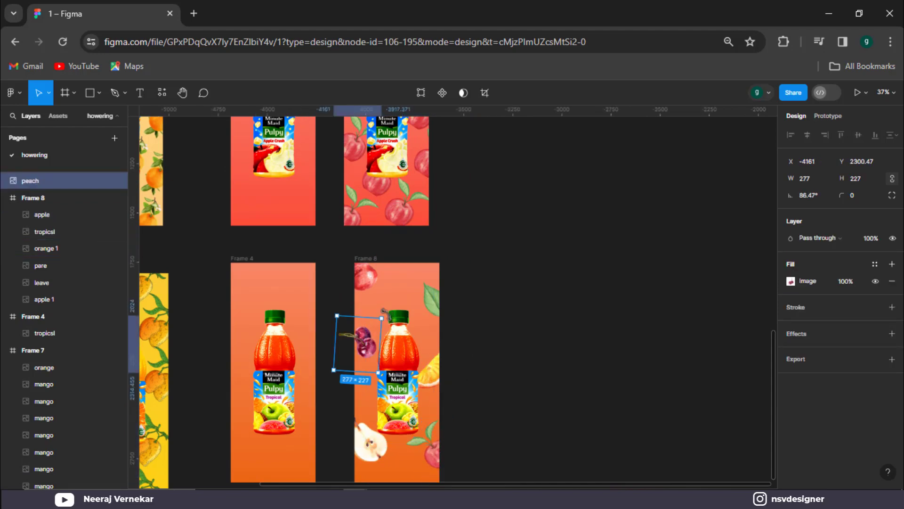
drag(383, 311, 390, 333)
drag(370, 279, 378, 292)
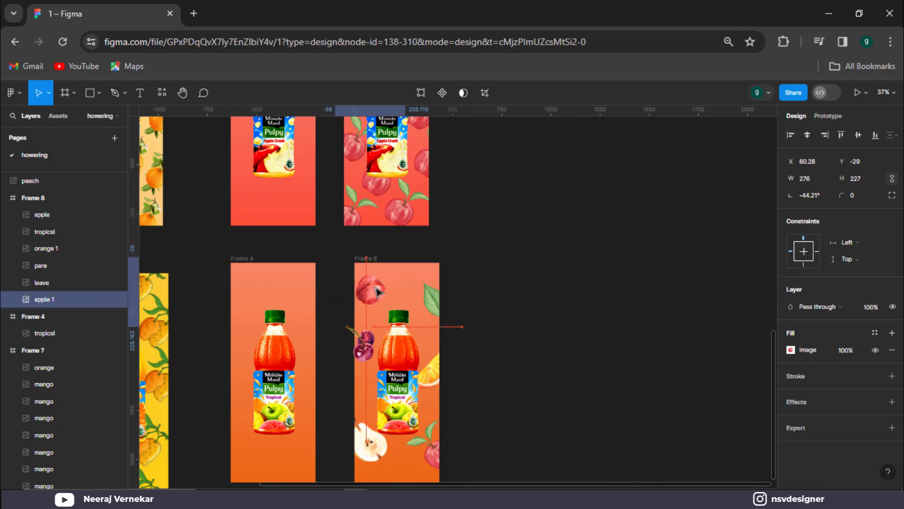
Step: Duplicate the halved pear to the top edge of Frame 8, at X 133, Y -128
alt+drag(370, 438, 407, 273)
key(ctrl+z)
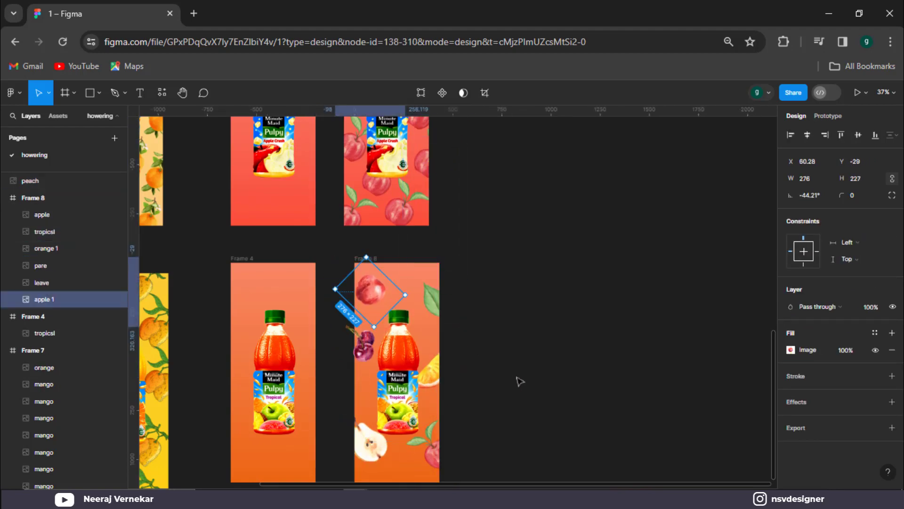
click(518, 379)
alt+drag(372, 450, 412, 283)
scroll(486, 305, down, 2)
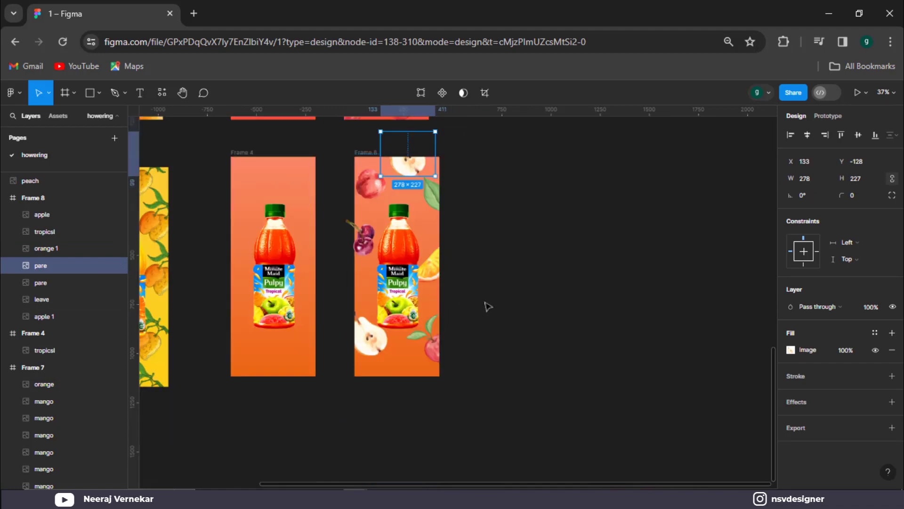
Step: Copy an orange with leaves from Frame 5 to the bottom edge of Frame 8, at X 206.81, Y 911
scroll(487, 305, up, 1)
ctrl+scroll(490, 305, down, 2)
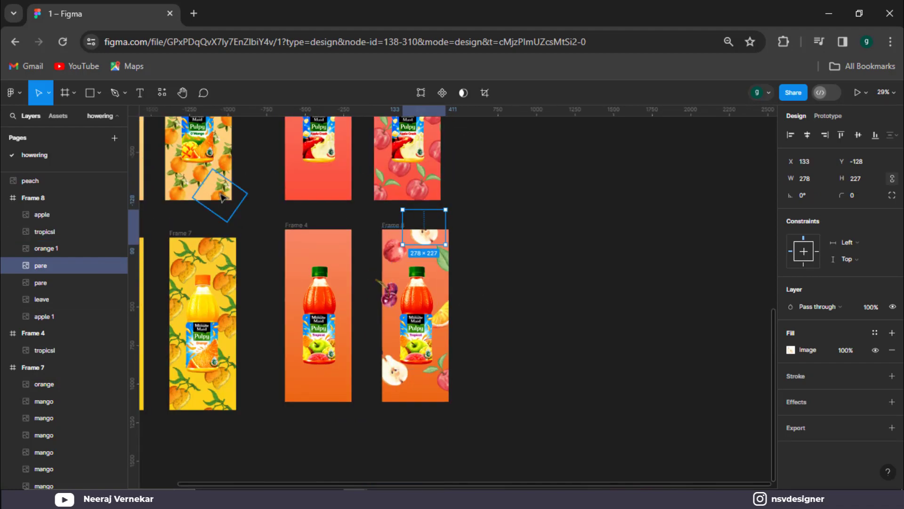
alt+drag(224, 197, 427, 398)
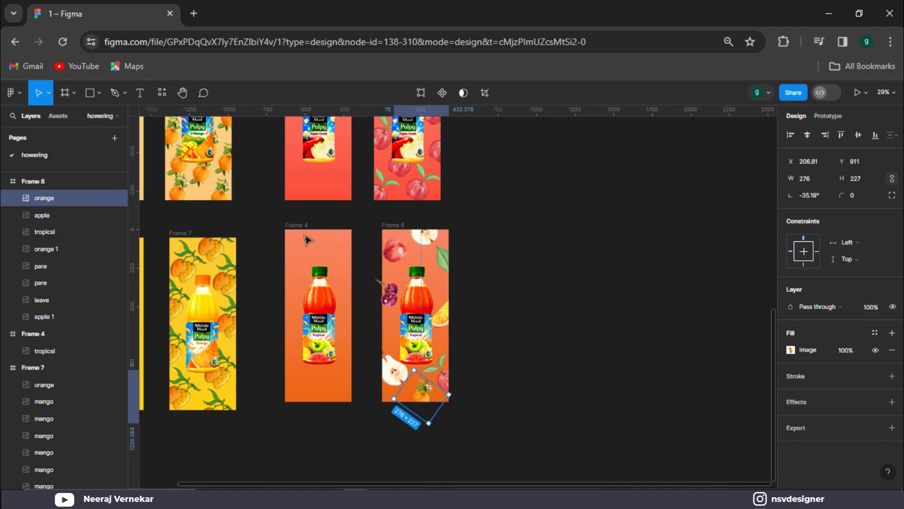
scroll(318, 160, up, 3)
scroll(329, 264, down, 2)
click(517, 359)
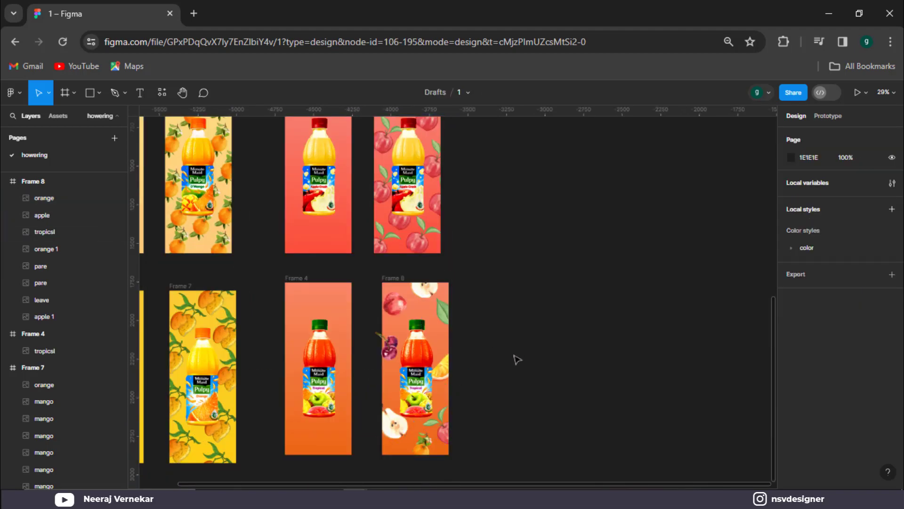
Step: Move the orange slice slightly up in Frame 8 and place the leaf at X 254, Y 205
scroll(516, 358, up, 5)
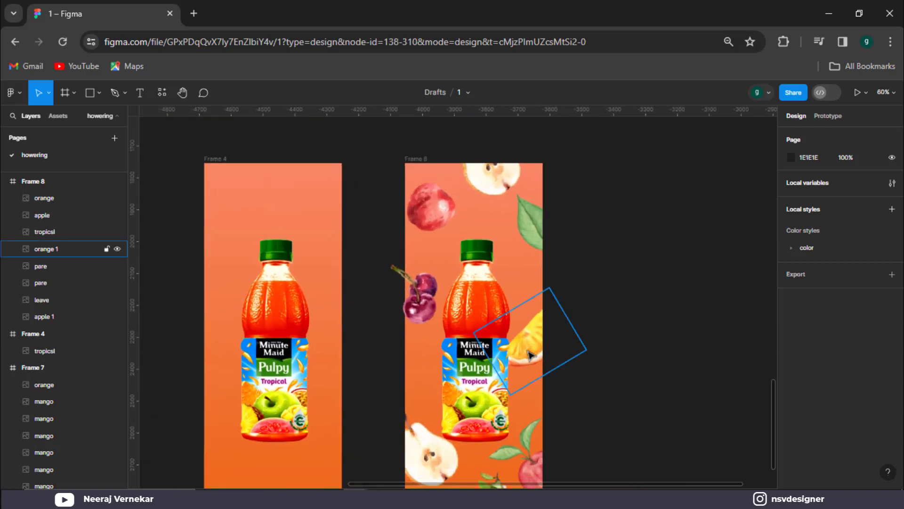
click(529, 354)
drag(535, 255, 531, 274)
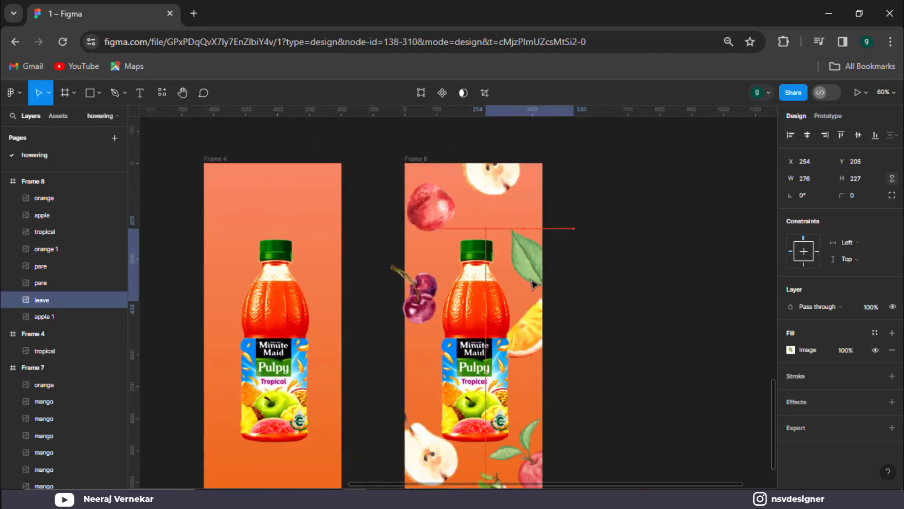
Step: Move the red apple beside the bottle cap, the top pear to X 172, Y -53, and the cherries inside Frame 8 at 32°
drag(440, 228, 457, 257)
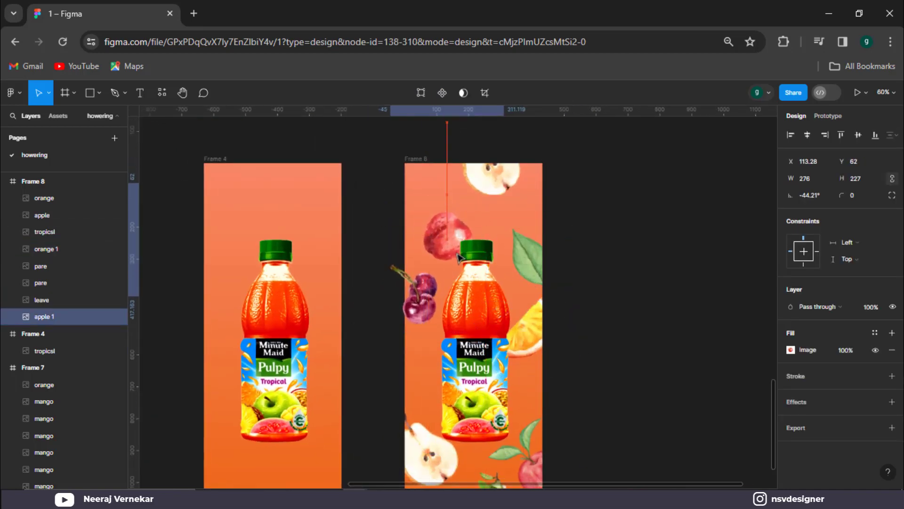
drag(483, 205, 490, 223)
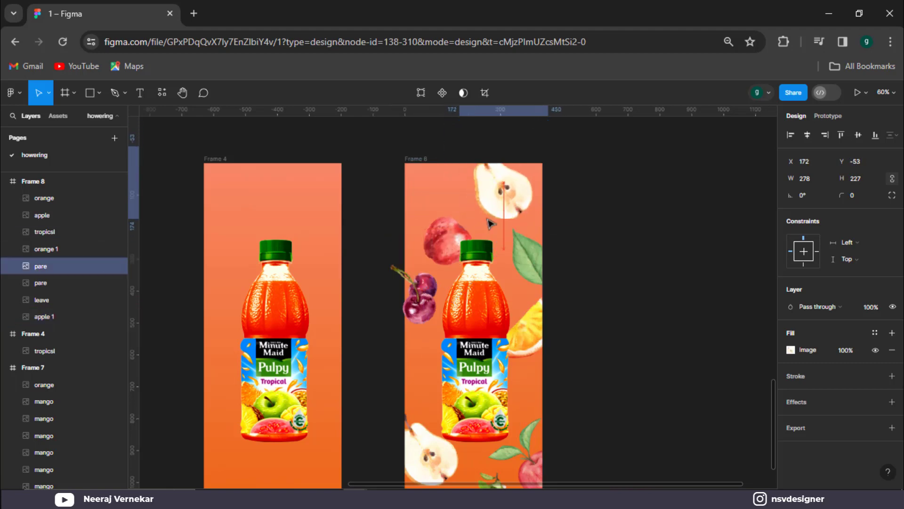
drag(427, 302, 464, 330)
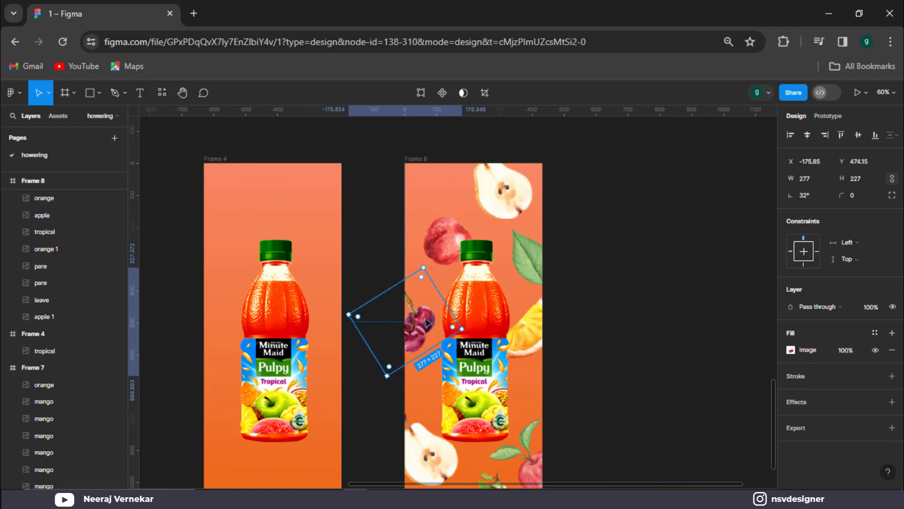
Step: Shrink the lower-left halved pear in Frame 8 to 217 × 177 and place it at X -37, Y 813
click(430, 451)
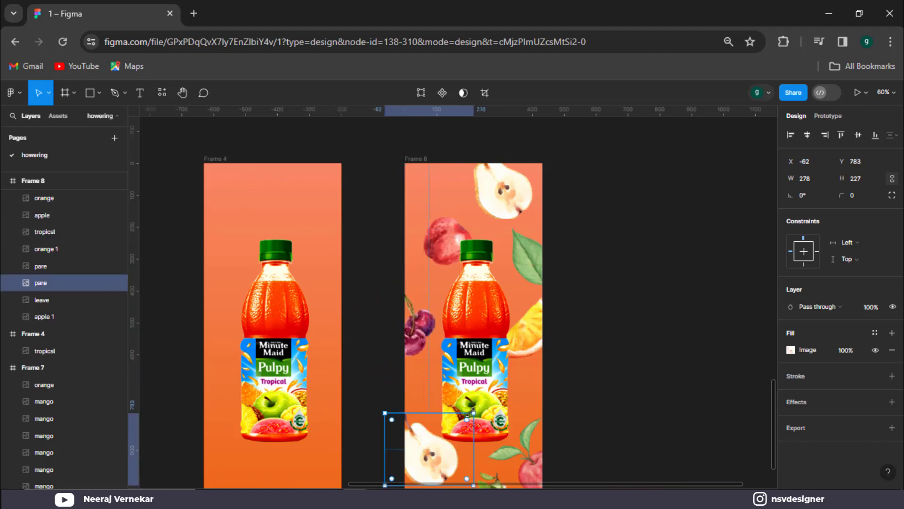
drag(473, 413, 459, 424)
drag(422, 469, 435, 464)
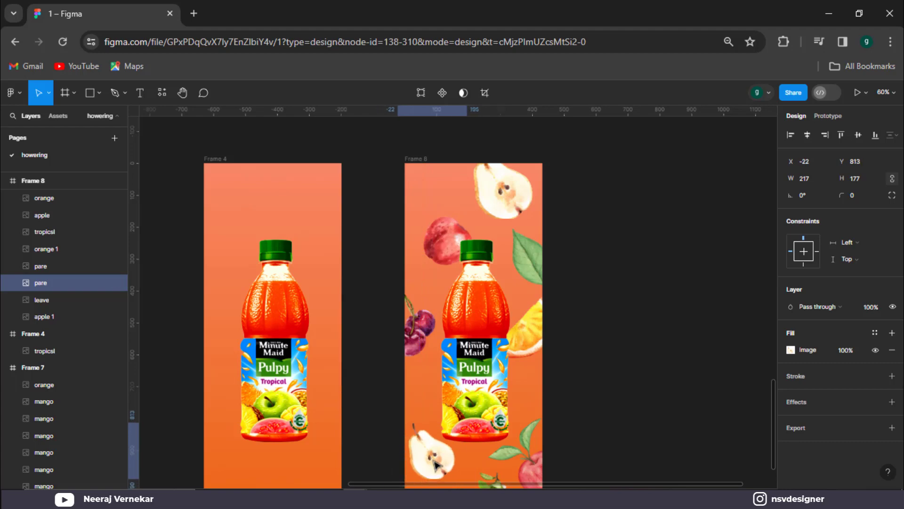
scroll(436, 435, down, 1)
scroll(444, 427, up, 1)
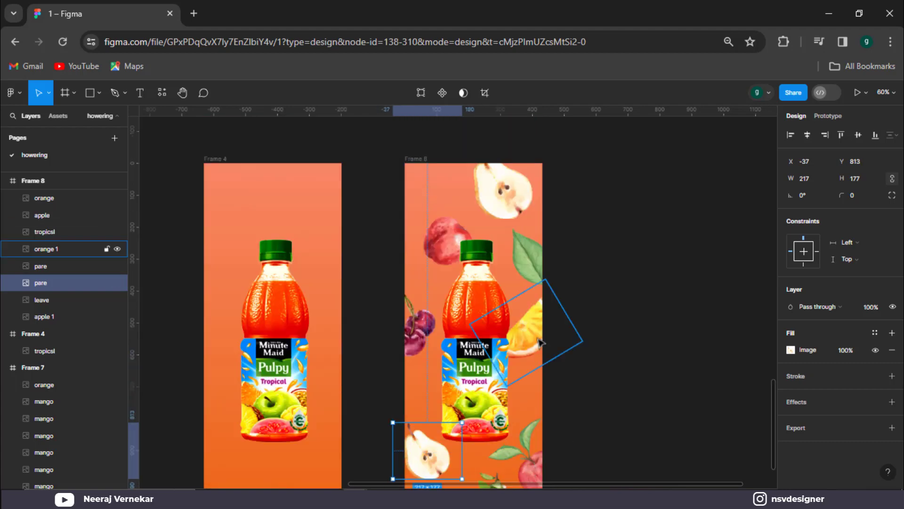
Step: Duplicate the leaf into the upper-left corner of Frame 8 and rotate the copy
alt+drag(537, 268, 422, 185)
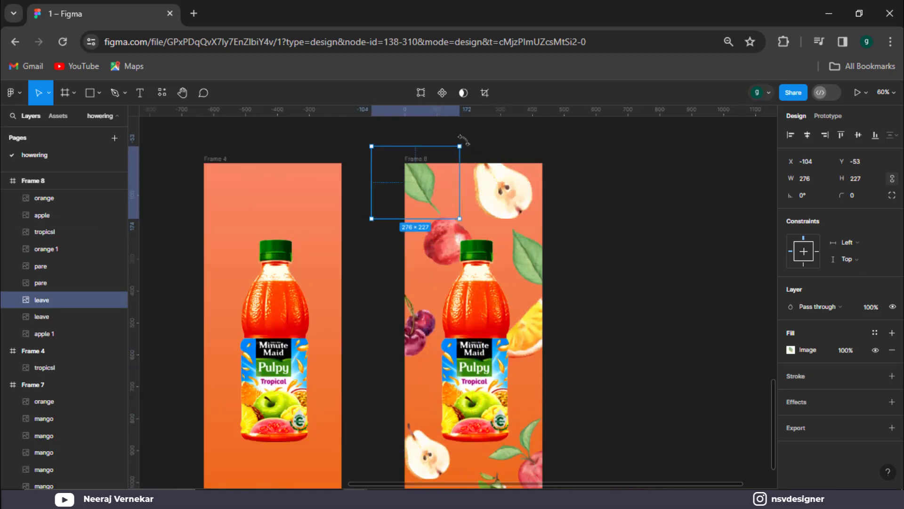
drag(464, 140, 387, 269)
click(655, 276)
Step: Combine Frame 1 and Frame 5 into a component set
scroll(598, 291, down, 5)
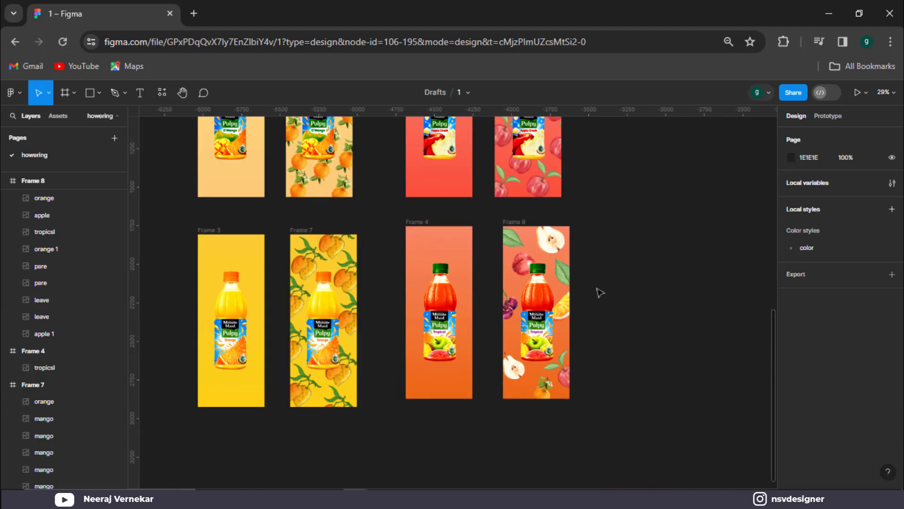
scroll(327, 266, up, 3)
ctrl+scroll(478, 355, down, 2)
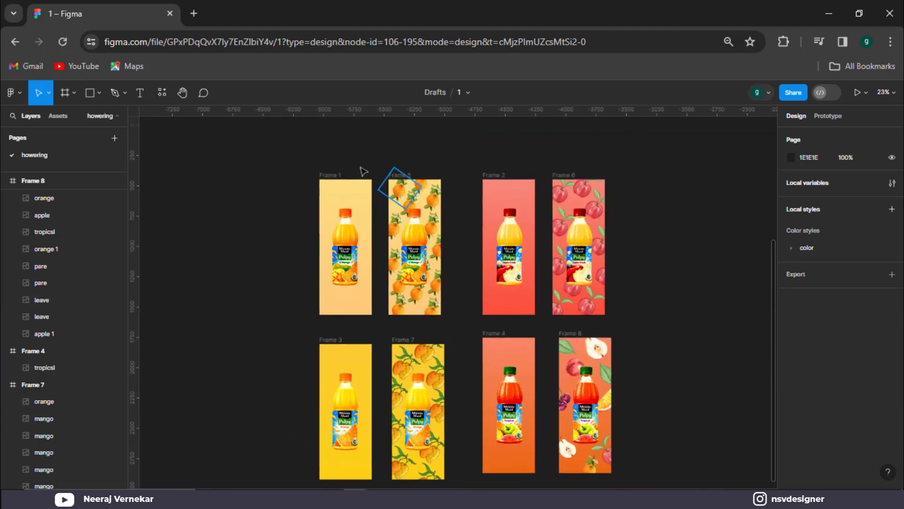
click(331, 175)
shift+click(399, 175)
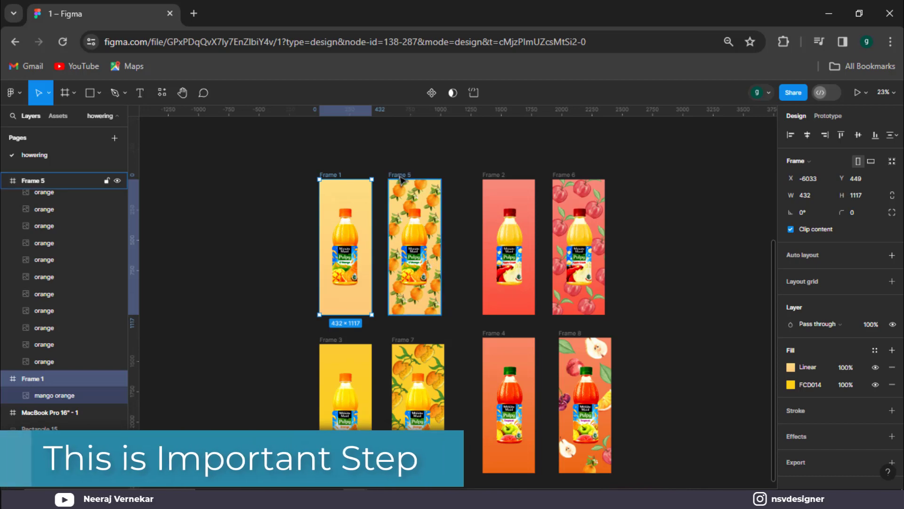
click(428, 93)
click(420, 143)
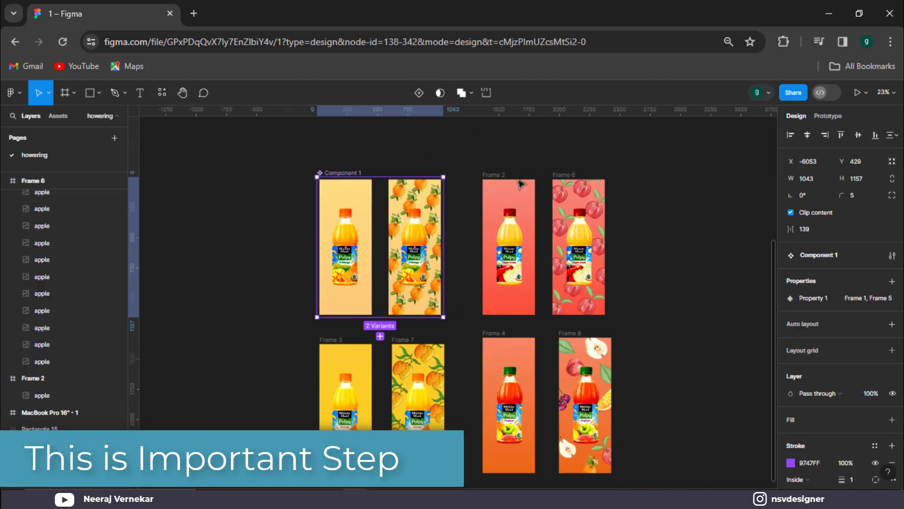
Step: Combine Frame 2 and Frame 6 into a component set
click(494, 175)
shift+click(565, 178)
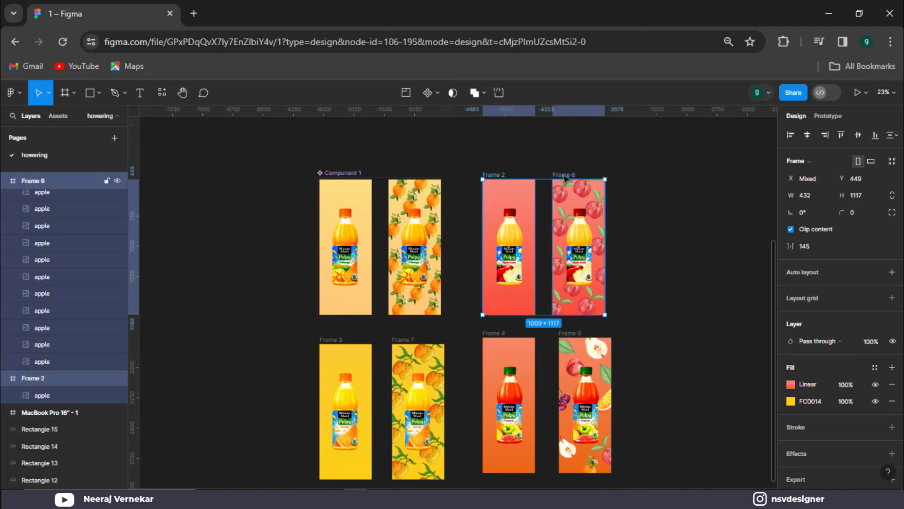
click(438, 93)
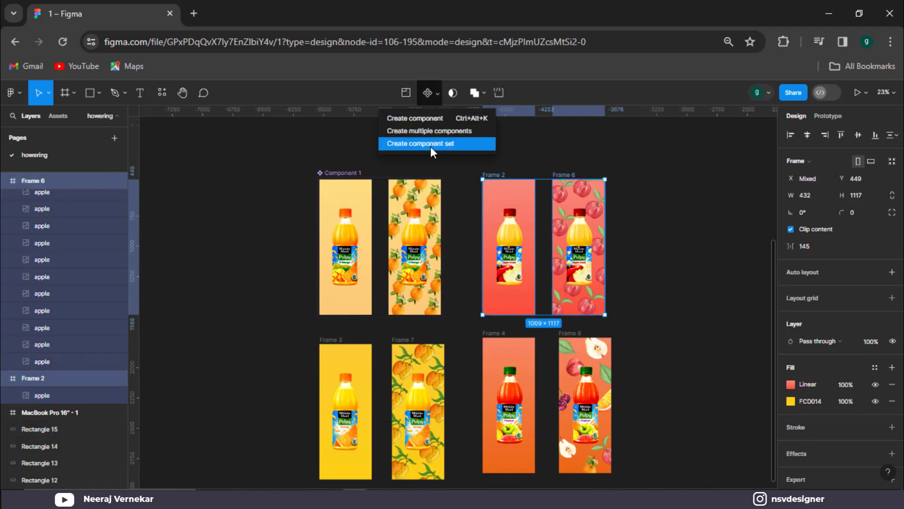
click(420, 144)
Step: Combine Frame 3 and Frame 7 into a component set, undoing the accidental mask
click(337, 339)
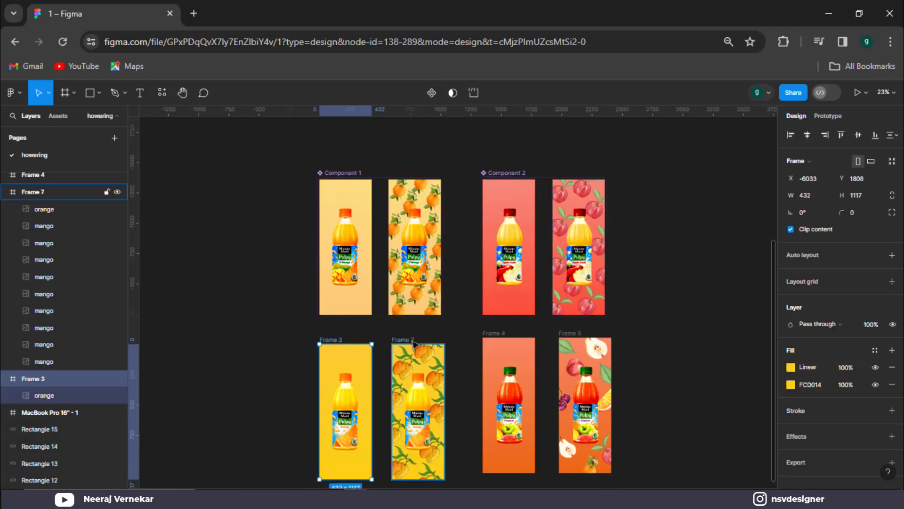
shift+click(407, 340)
click(444, 95)
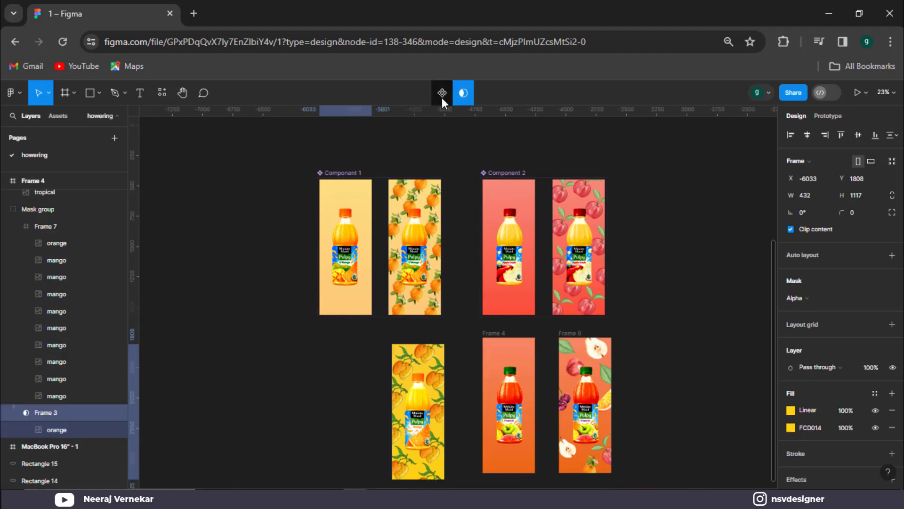
key(ctrl+z)
click(438, 92)
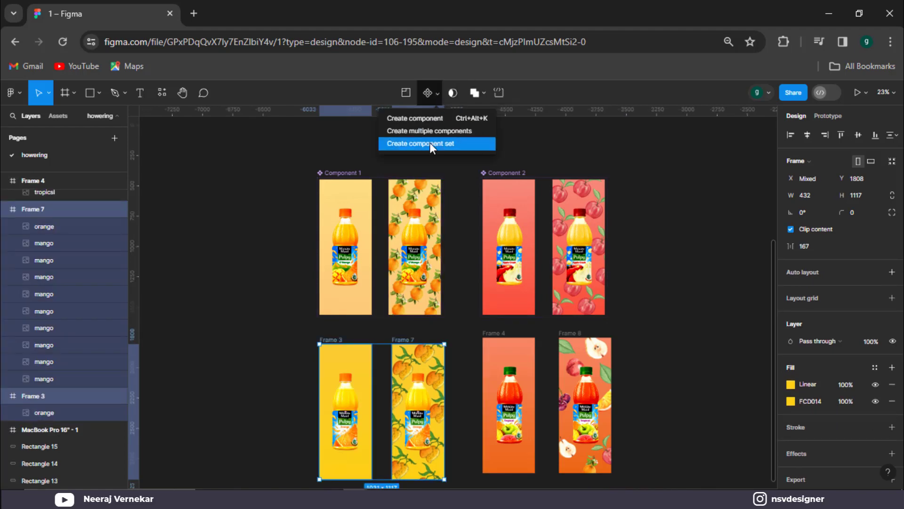
click(429, 142)
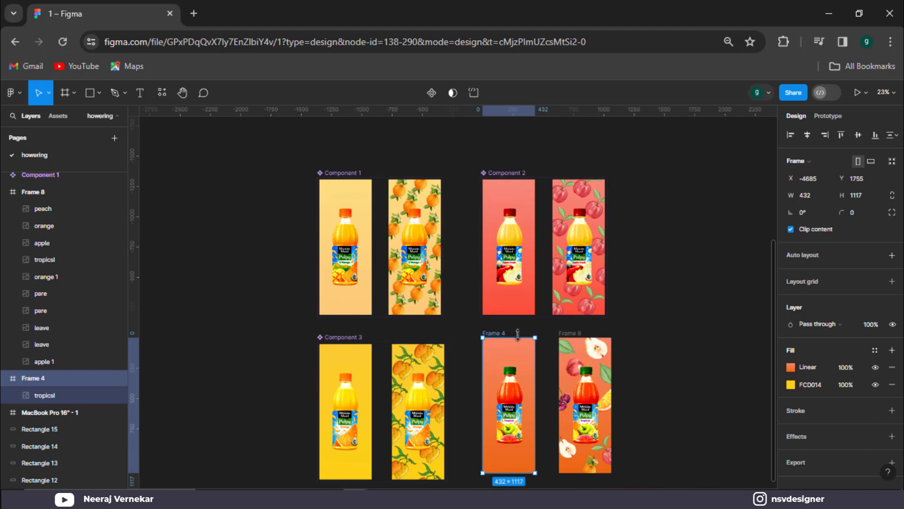
Step: Combine Frame 4 and Frame 8 into a component set
shift+click(571, 335)
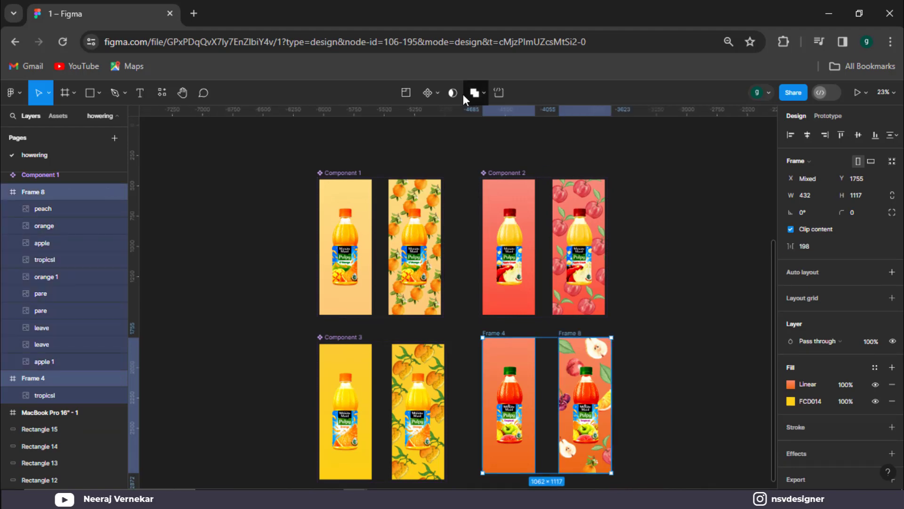
click(438, 93)
click(427, 145)
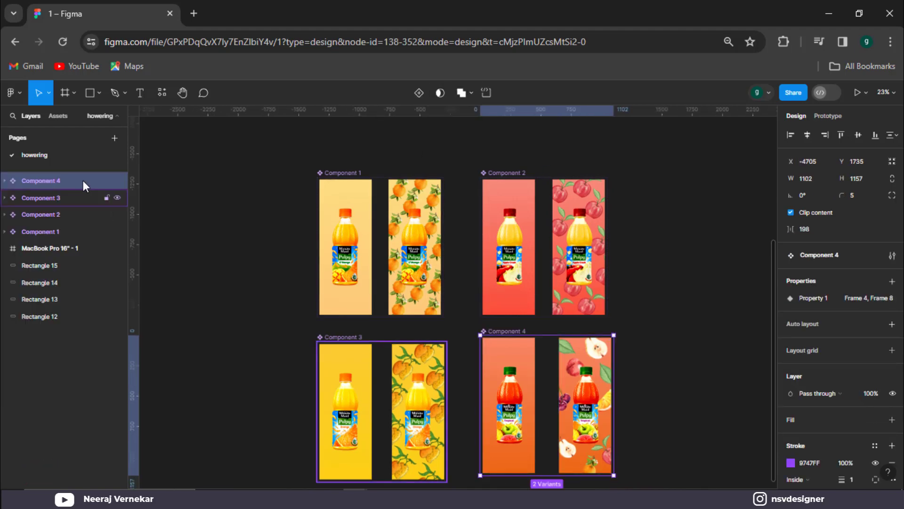
Step: Open the file's assets to view the local components, with nothing selected on the canvas
click(59, 116)
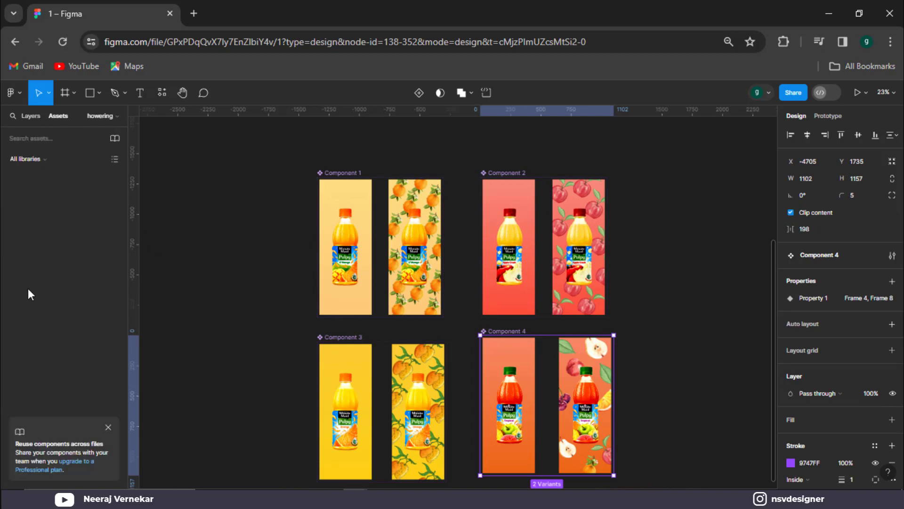
click(279, 292)
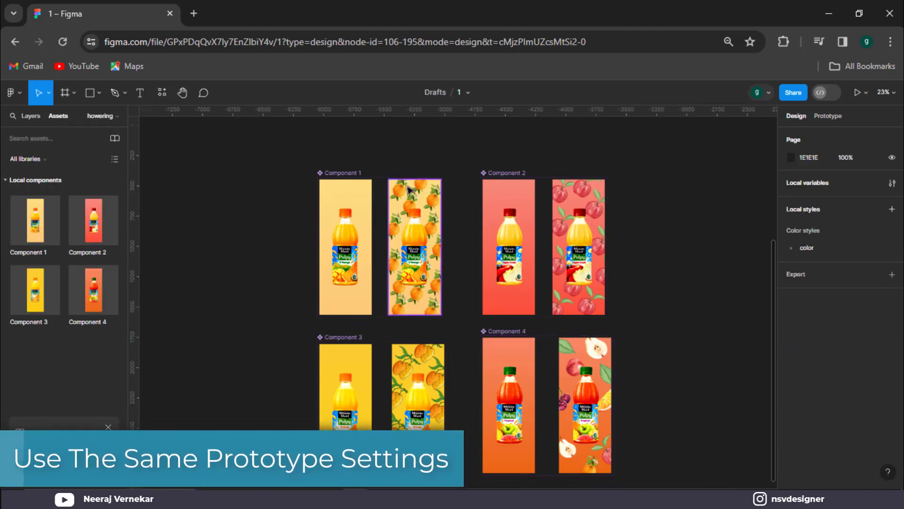
Step: Add a prototype interaction from Component 1's plain variant that changes to Frame 5 while hovering, using Smart animate
click(843, 120)
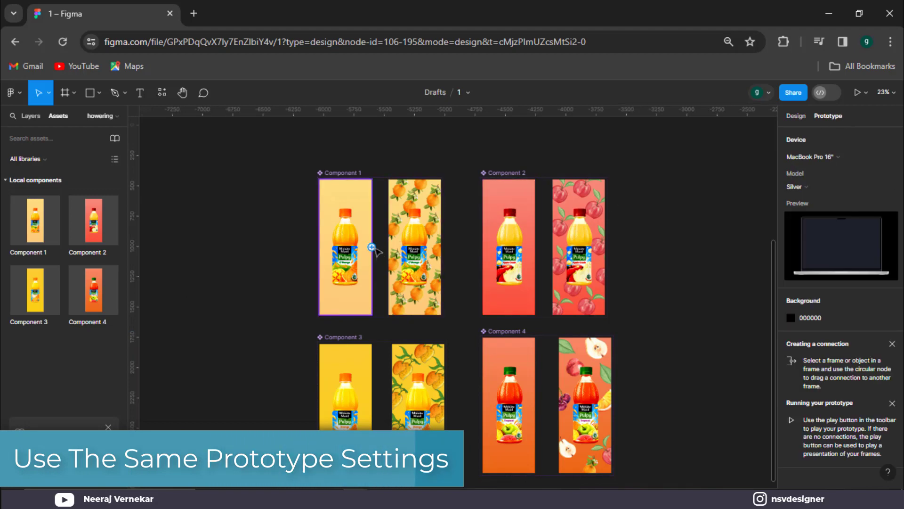
drag(371, 247, 410, 245)
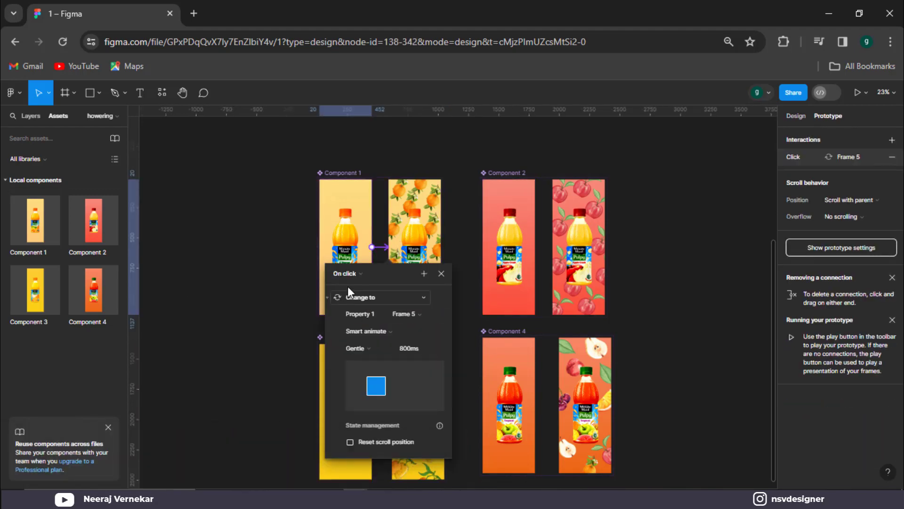
click(347, 274)
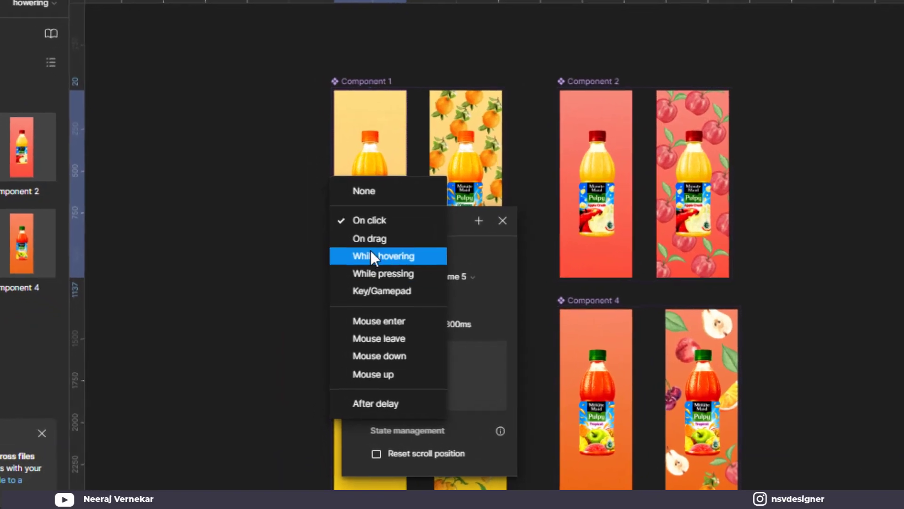
click(424, 256)
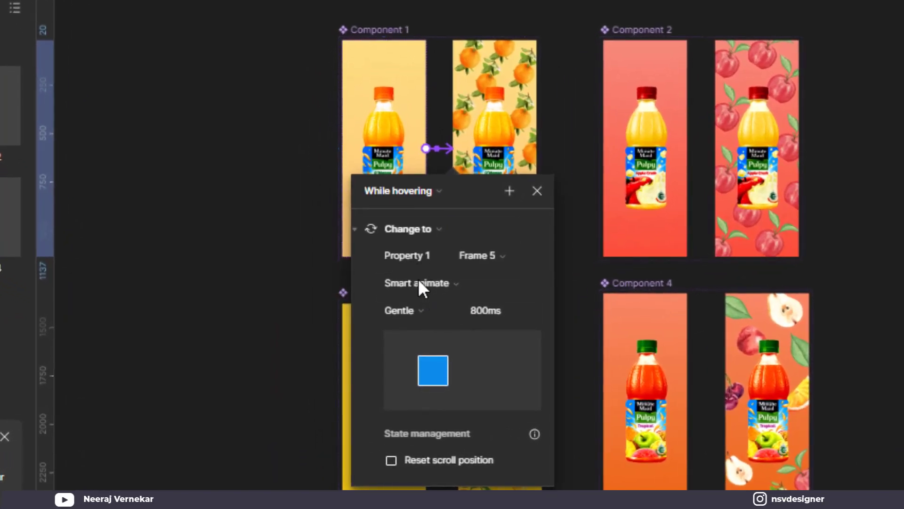
click(419, 283)
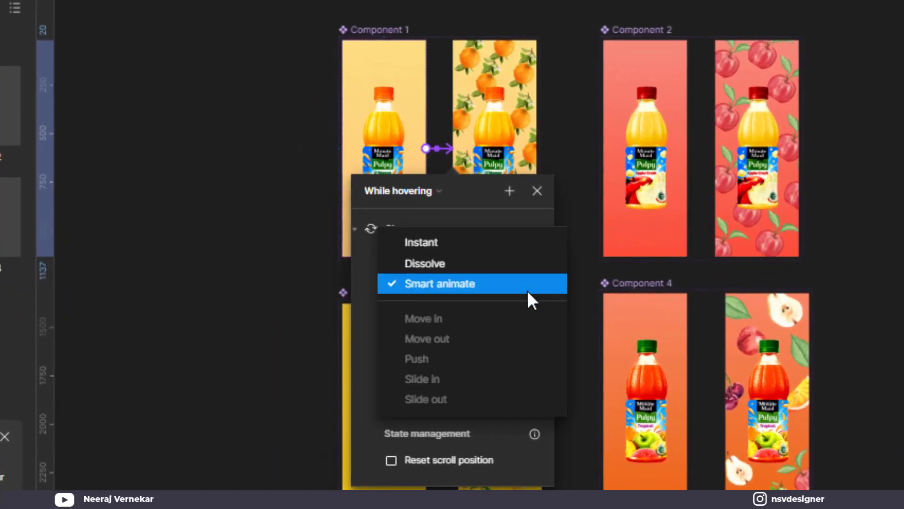
click(468, 283)
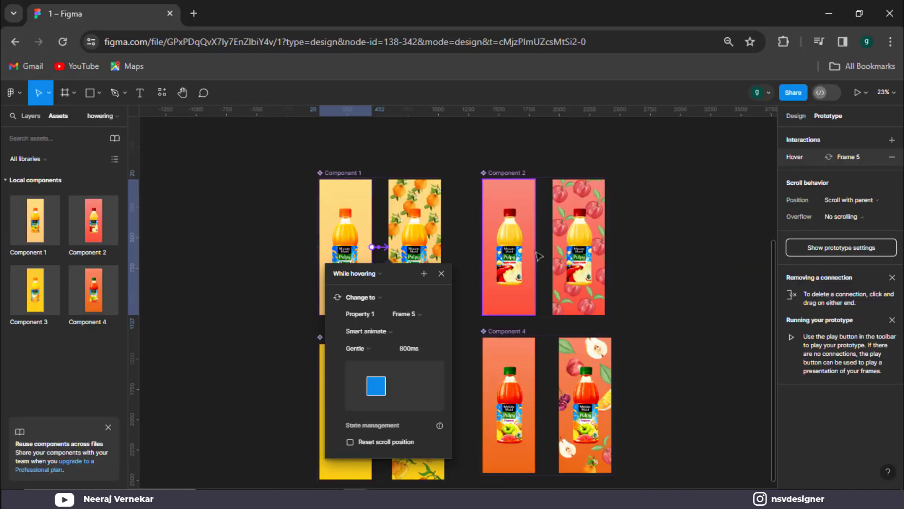
click(685, 161)
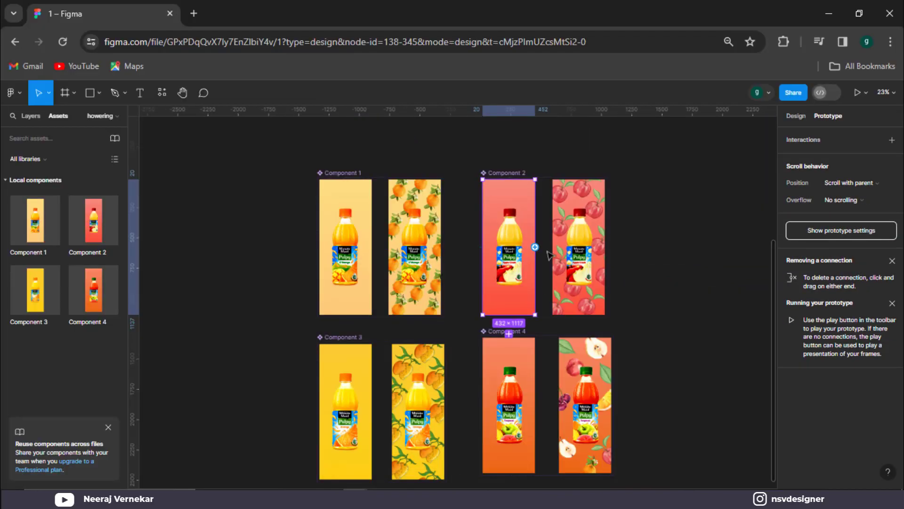
Step: Connect Component 2's plain variant to its cherry-patterned Frame 6 variant with a While hovering trigger
drag(535, 247, 555, 245)
click(512, 272)
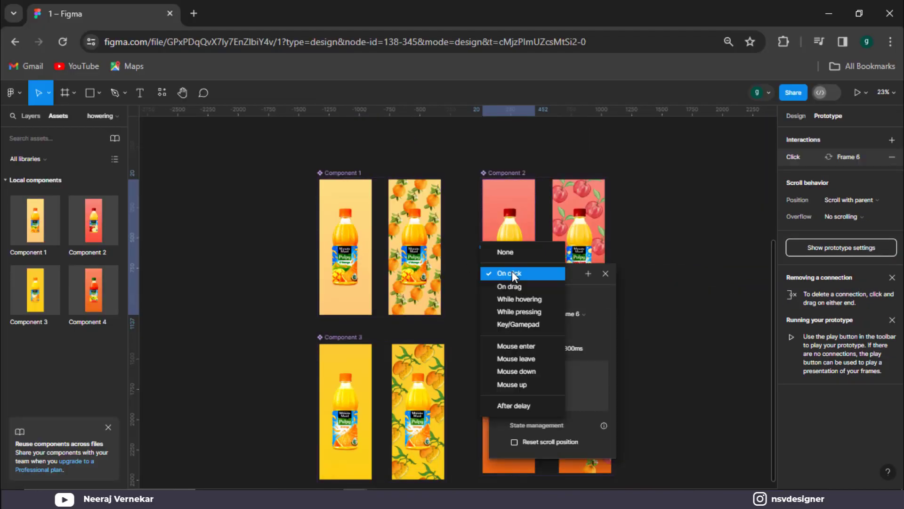
click(535, 300)
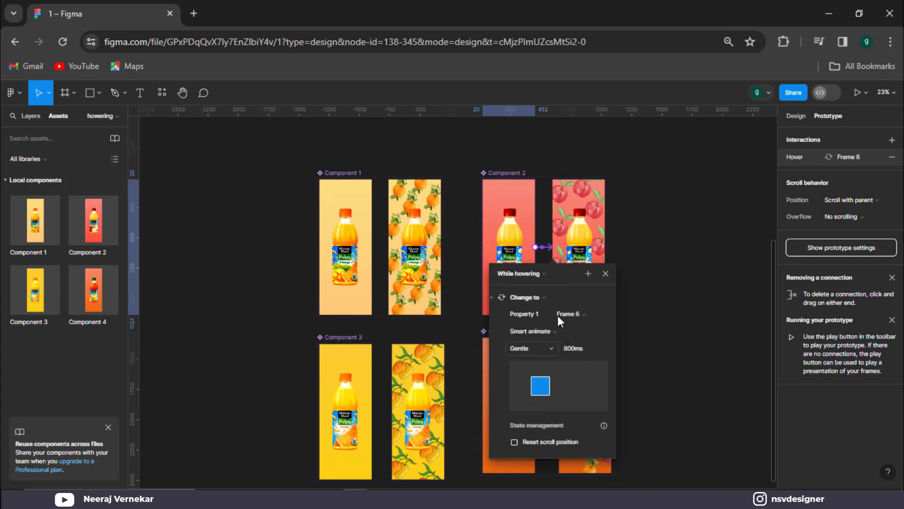
click(374, 424)
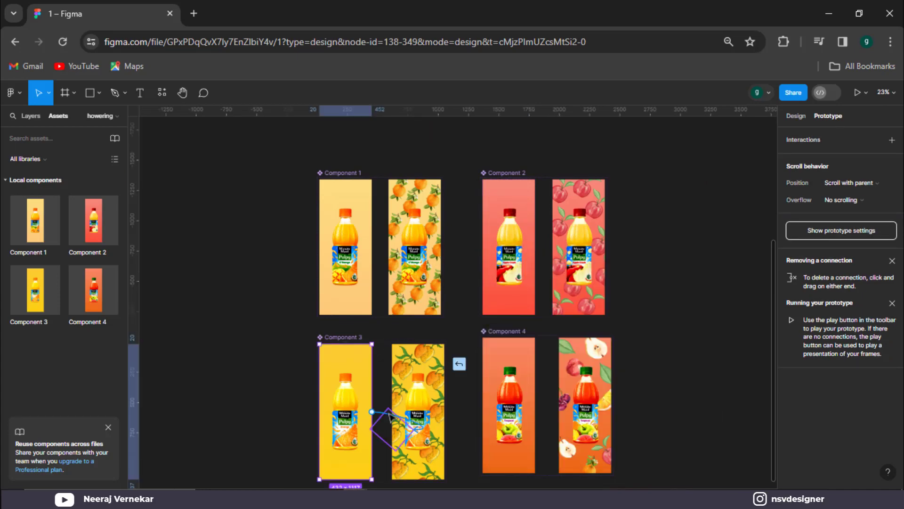
drag(389, 415, 409, 417)
click(466, 456)
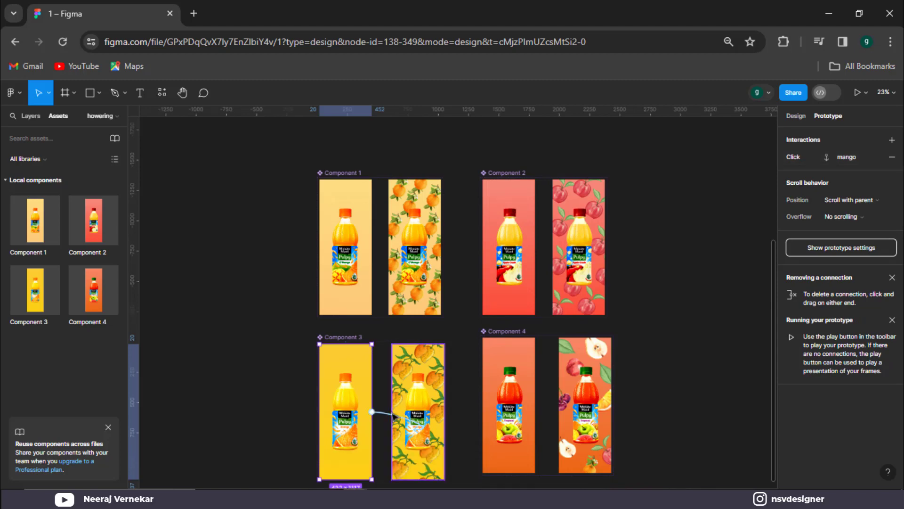
key(ctrl+z)
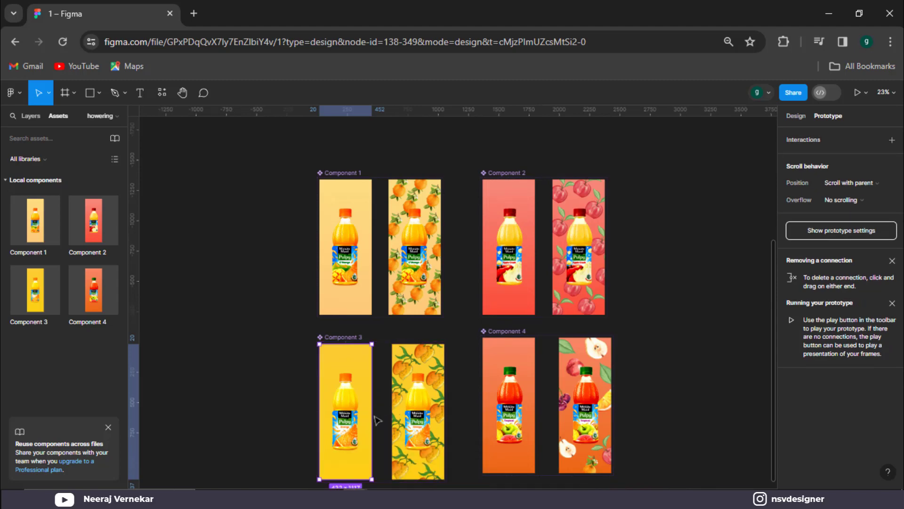
Step: Connect Component 3's plain yellow variant to its patterned Frame 7 variant with a While hovering trigger
drag(406, 415, 406, 416)
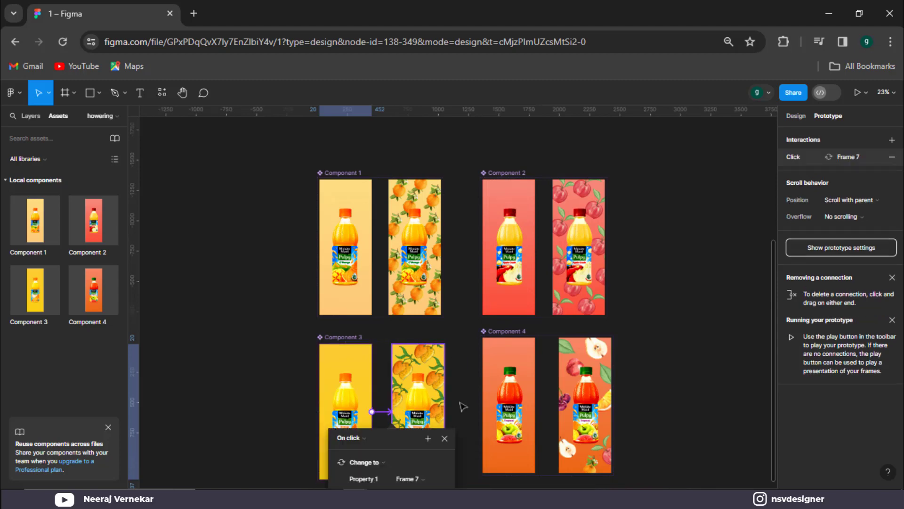
click(364, 445)
click(383, 366)
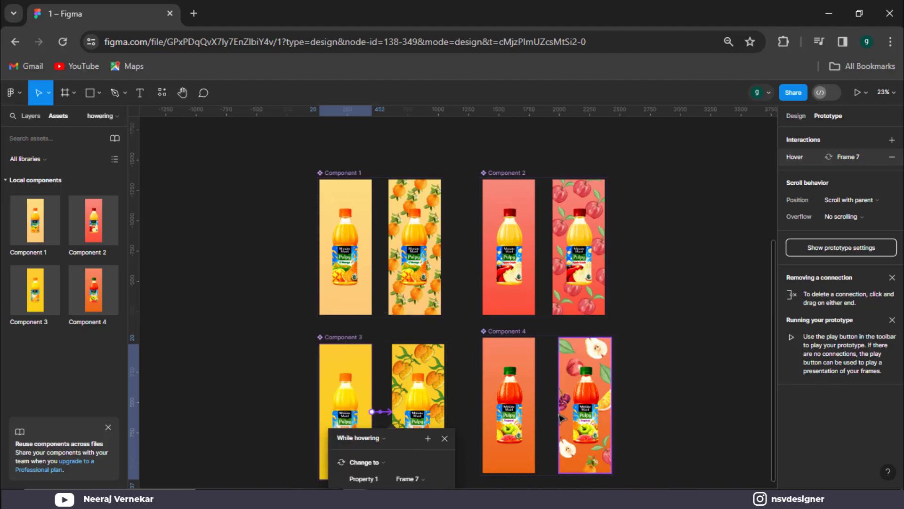
Step: Connect Component 4's plain variant to its mixed-fruit Frame 8 variant with a While hovering trigger, and leave nothing selected
click(540, 414)
drag(535, 406, 570, 406)
click(528, 432)
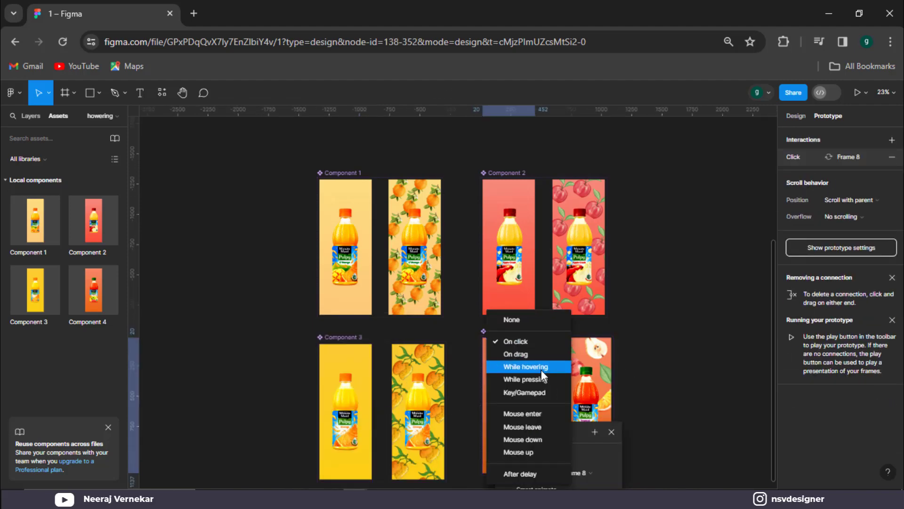
click(541, 366)
scroll(541, 453, down, 3)
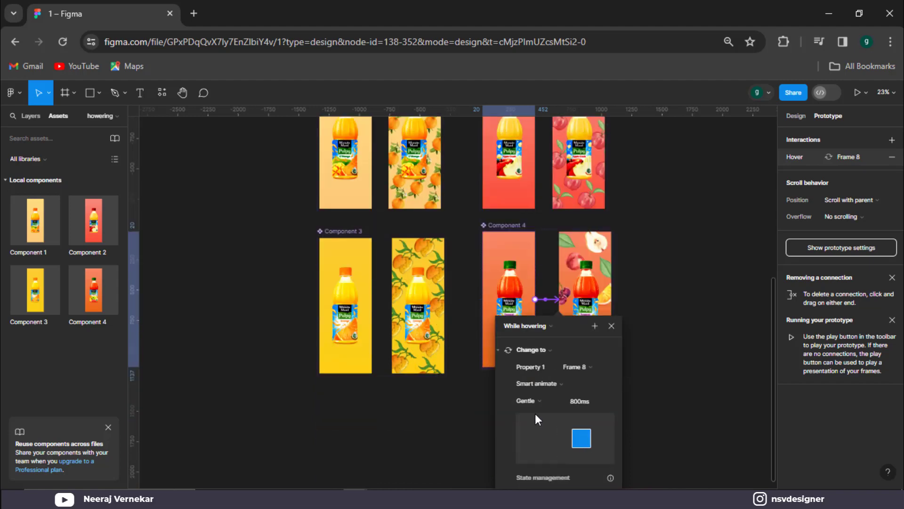
click(241, 371)
Step: Place an instance of Component 1 in the empty MacBook Pro 16" frame, aligned to its left edge at full height
scroll(216, 325, up, 10)
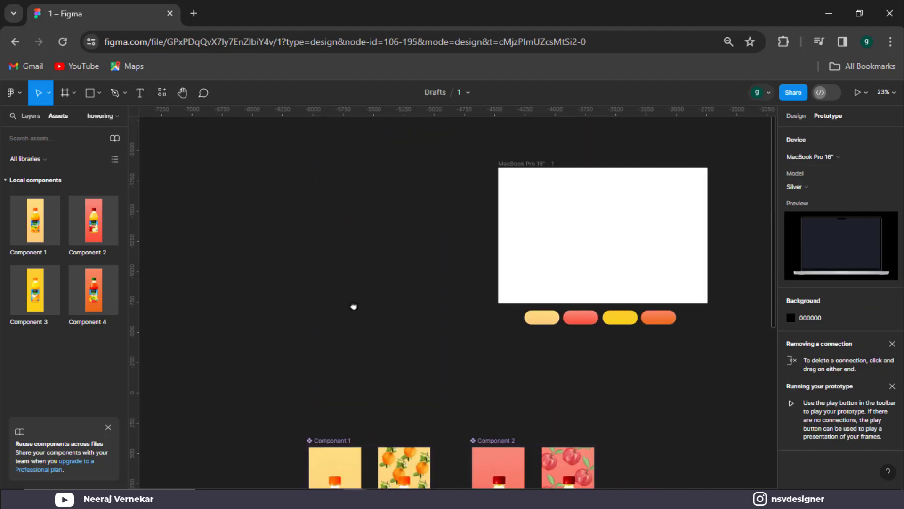
drag(354, 306, 188, 335)
scroll(335, 286, up, 3)
drag(539, 289, 415, 331)
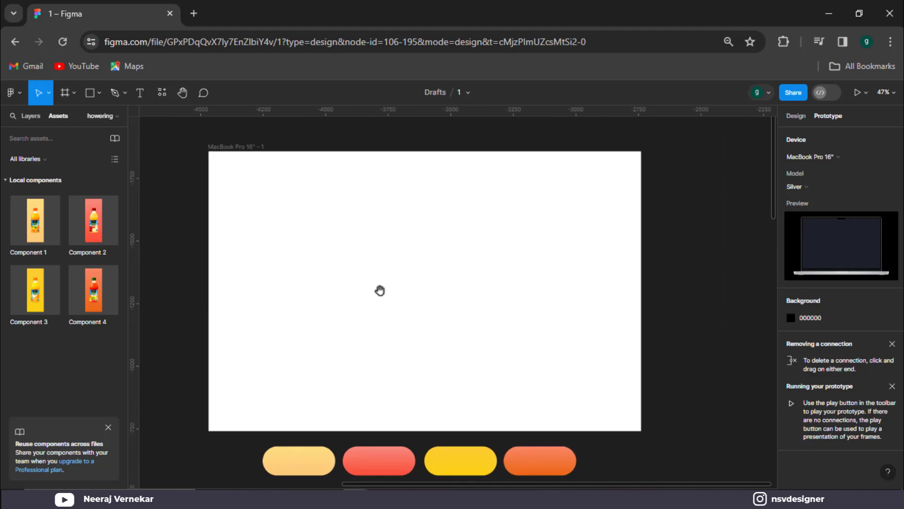
drag(163, 236, 264, 233)
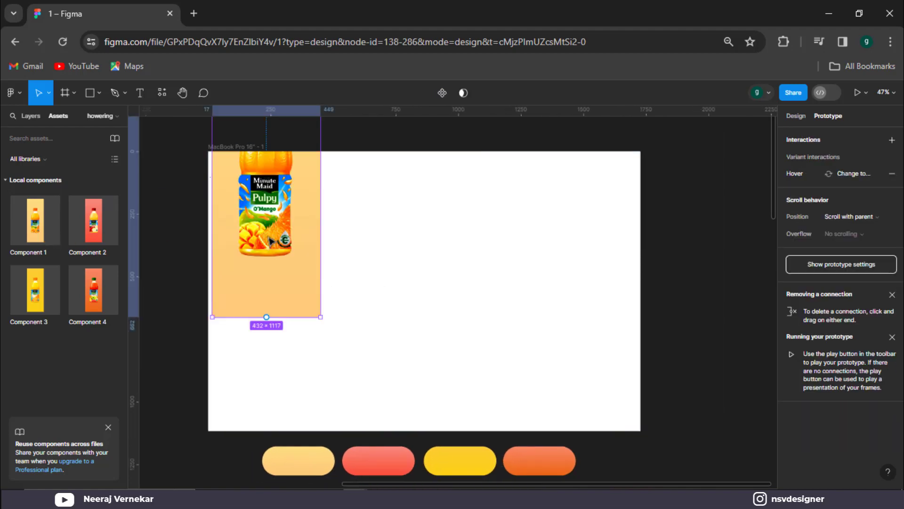
drag(248, 330, 269, 347)
Step: Place instances of Component 2, Component 3 and Component 4 side by side after Component 1 to fill the MacBook frame
drag(177, 259, 383, 281)
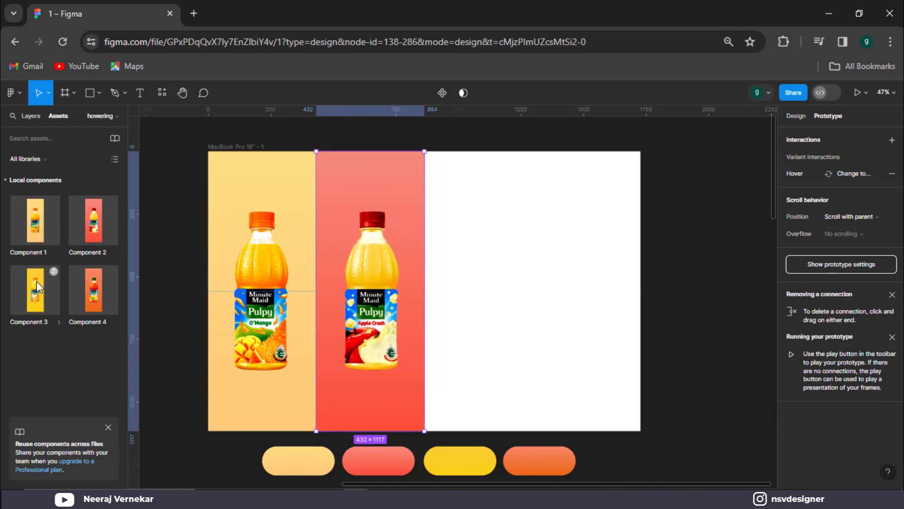
drag(37, 286, 477, 261)
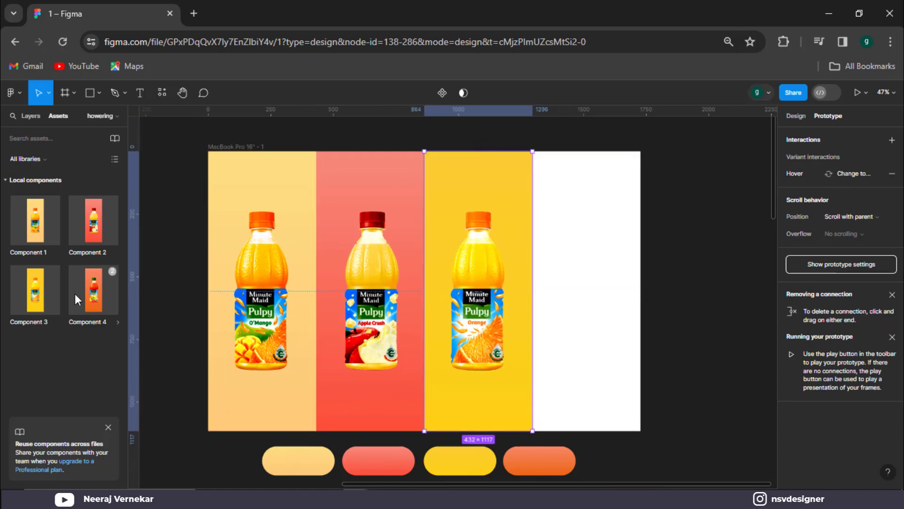
drag(77, 298, 572, 317)
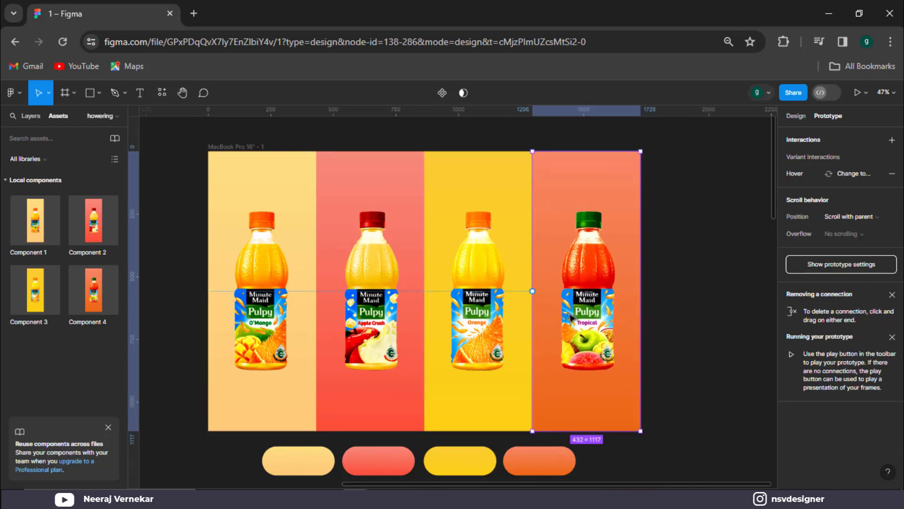
Step: Clear the selection and test the hover effect on the O'Mango column in the running prototype
click(683, 327)
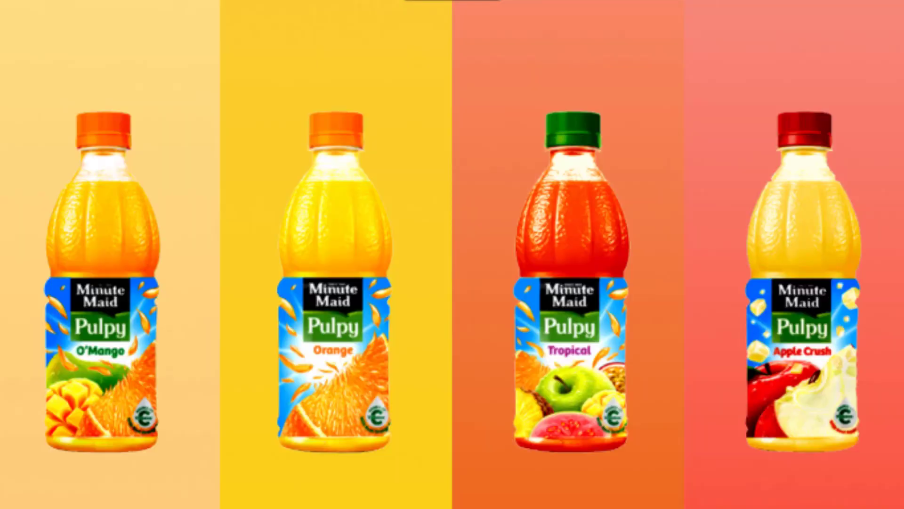
mouse_move(50, 415)
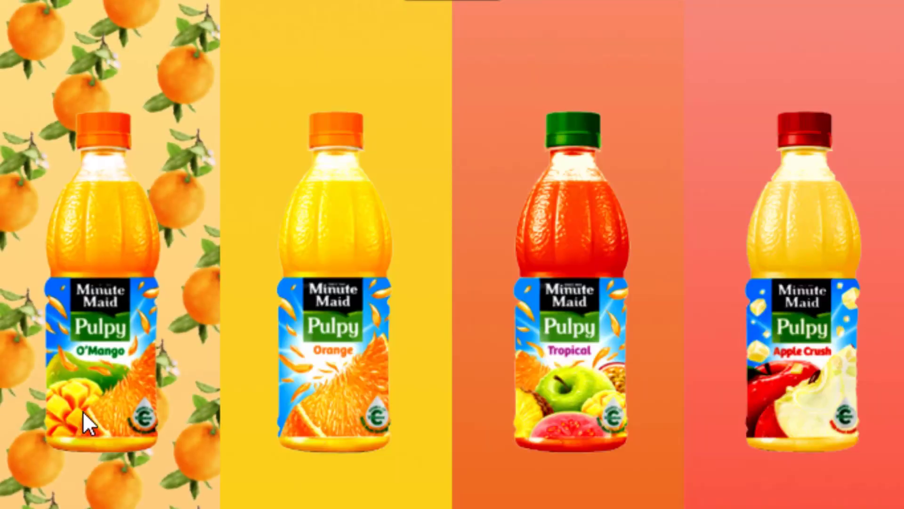